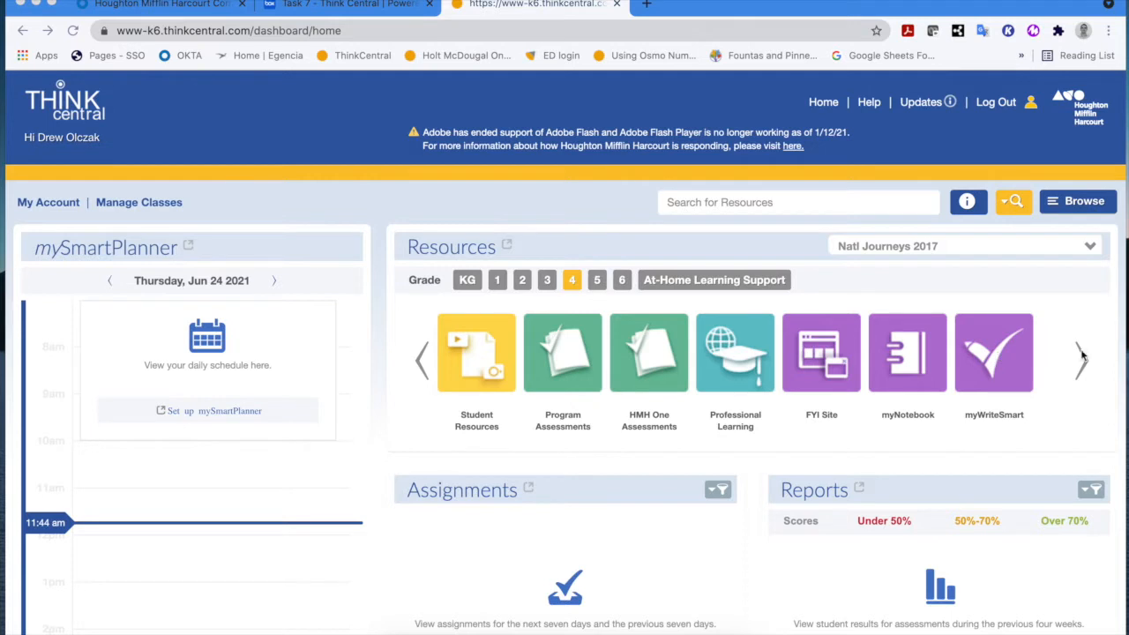
Open HMH One Assessments from the grade 4 Natl Journeys 2017 resources.
{"action": "left_click", "coordinate": [422, 360]}
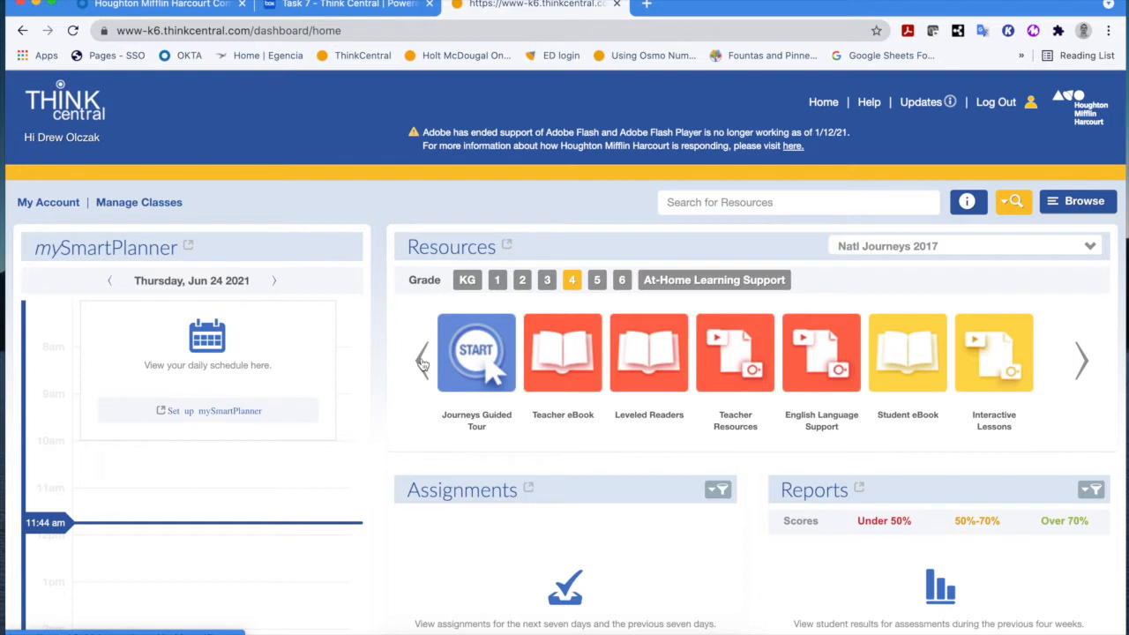
{"action": "left_click", "coordinate": [1082, 360]}
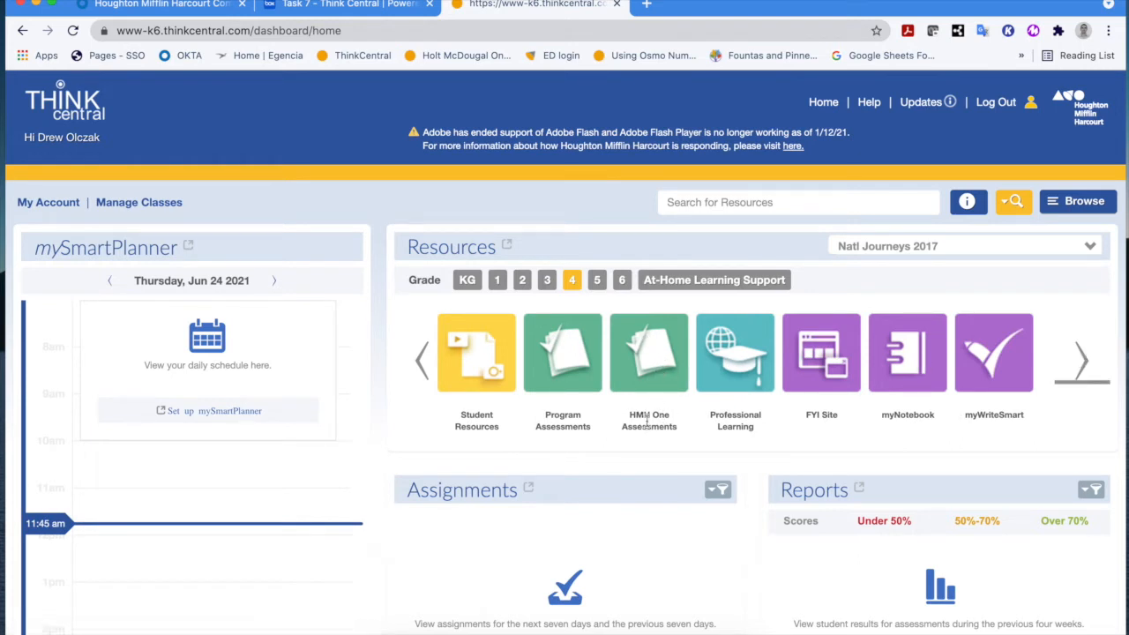
{"action": "left_click", "coordinate": [659, 391]}
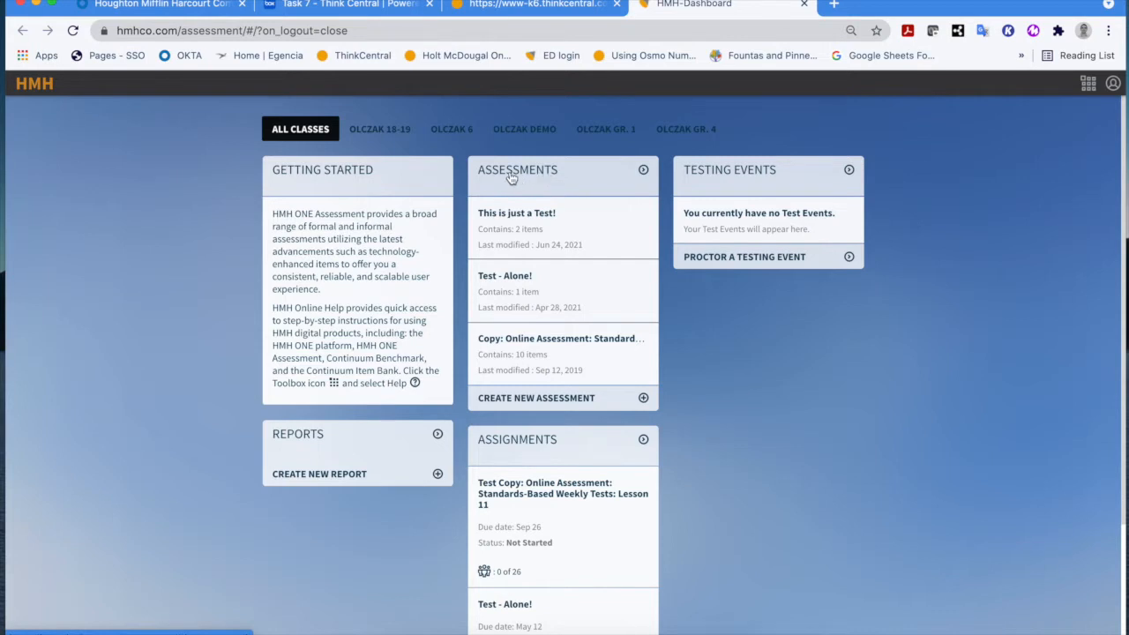
Start a new assessment from the assessment library and begin creating a new item for it.
{"action": "left_click", "coordinate": [510, 178]}
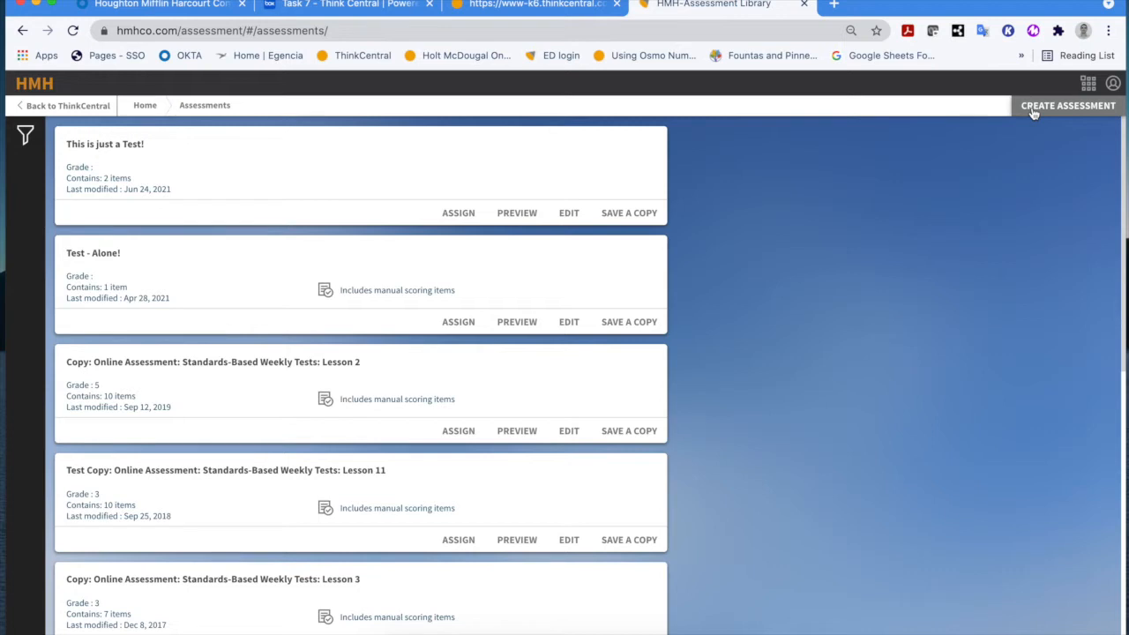
{"action": "left_click", "coordinate": [1056, 113]}
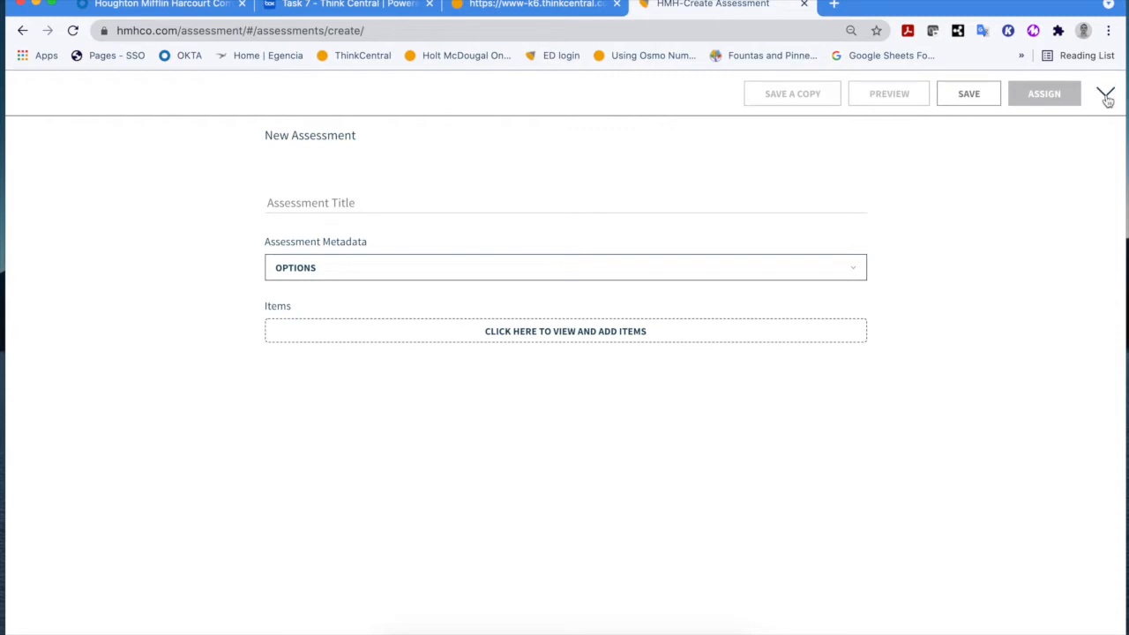
{"action": "left_click", "coordinate": [1106, 96]}
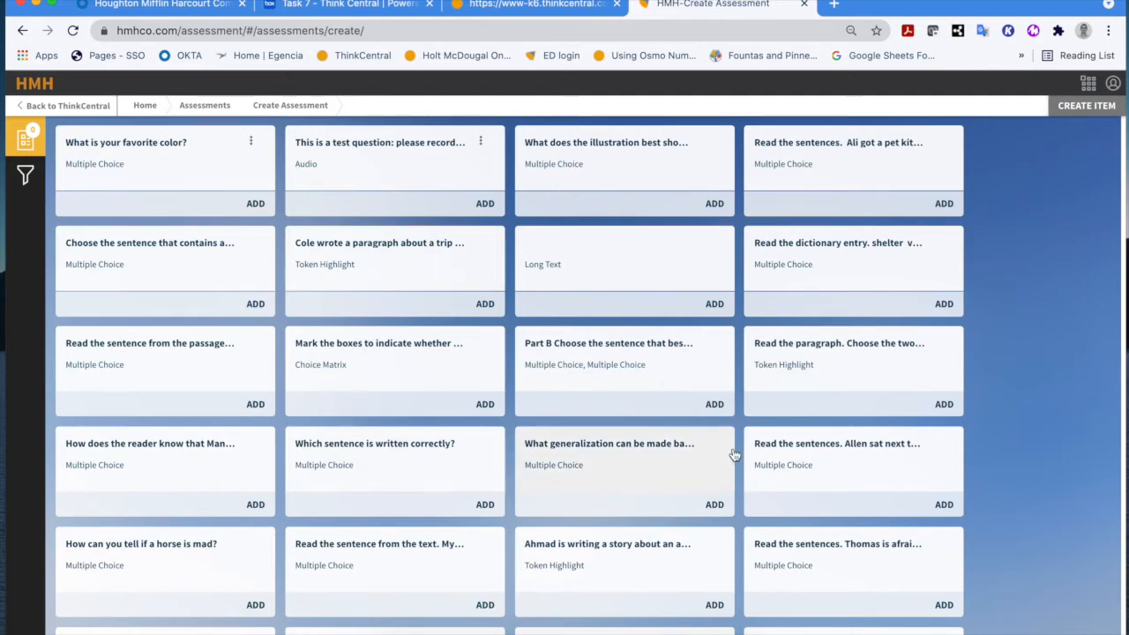
{"action": "left_click", "coordinate": [1085, 108]}
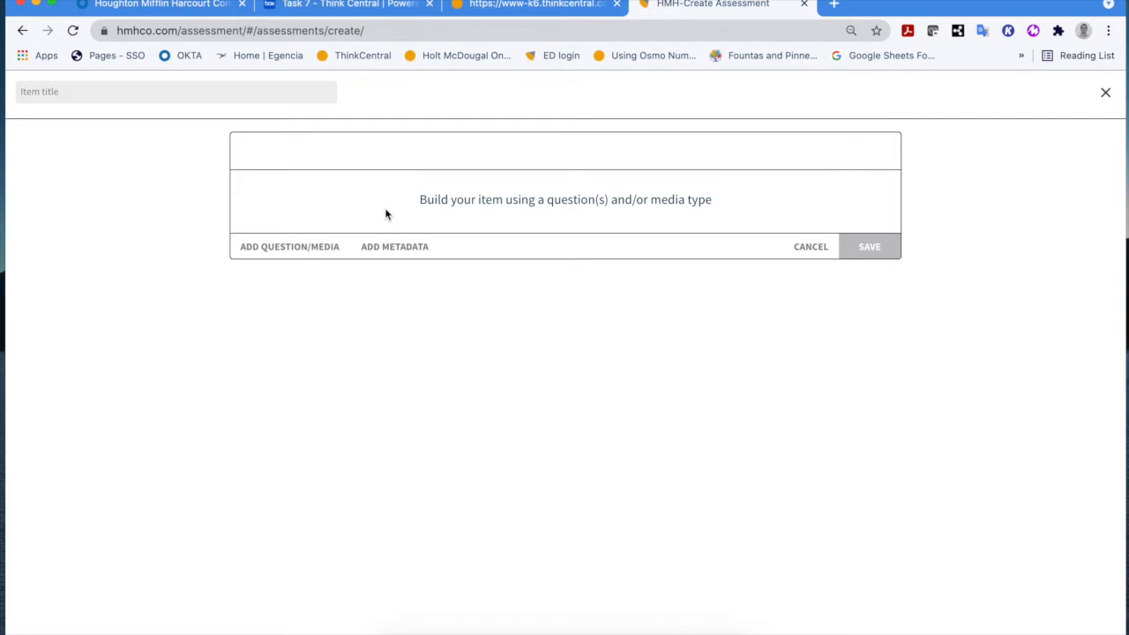
Review the available question and media types, and add a Multiple Choice – Standard question to the item.
{"action": "left_click", "coordinate": [257, 249]}
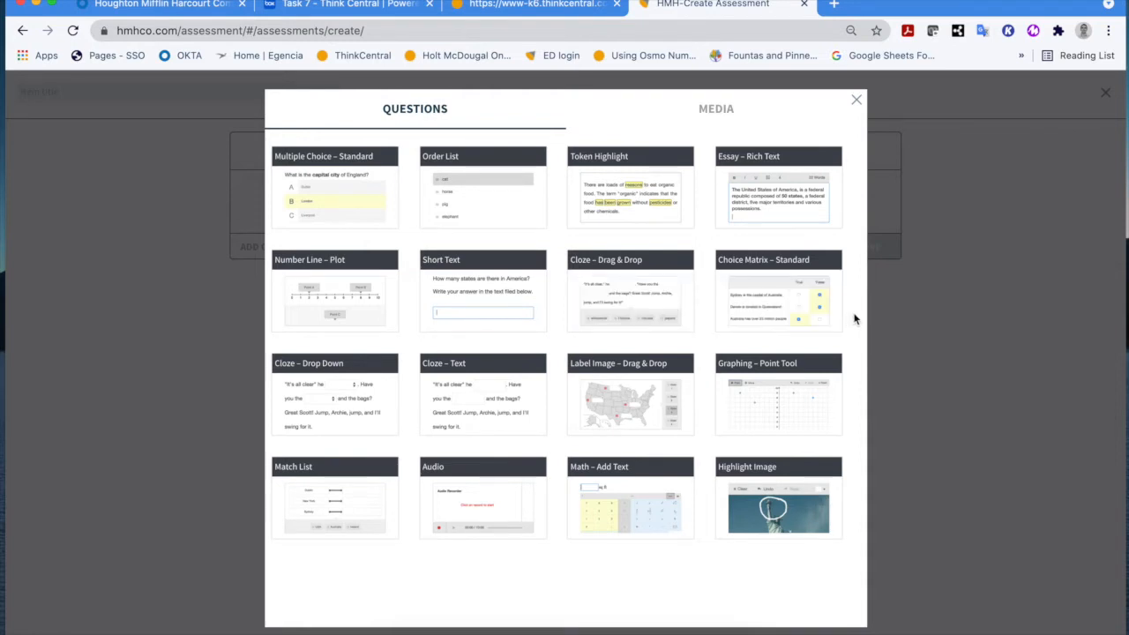
{"action": "left_click", "coordinate": [712, 115]}
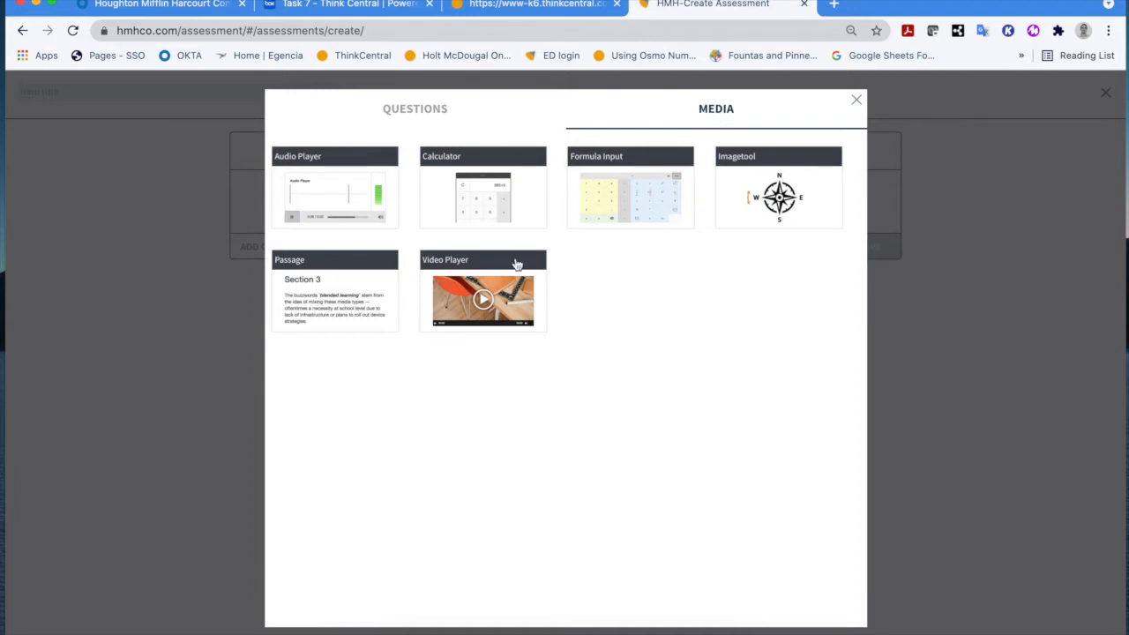
{"action": "mouse_move", "coordinate": [524, 316]}
{"action": "left_click", "coordinate": [424, 121]}
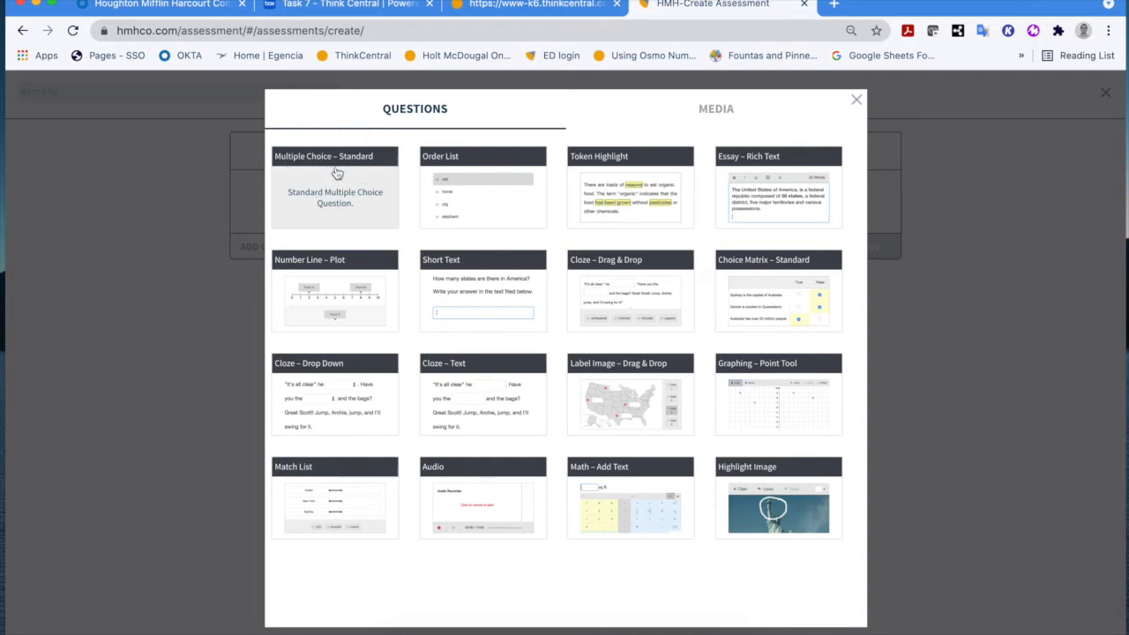
{"action": "left_click", "coordinate": [328, 194]}
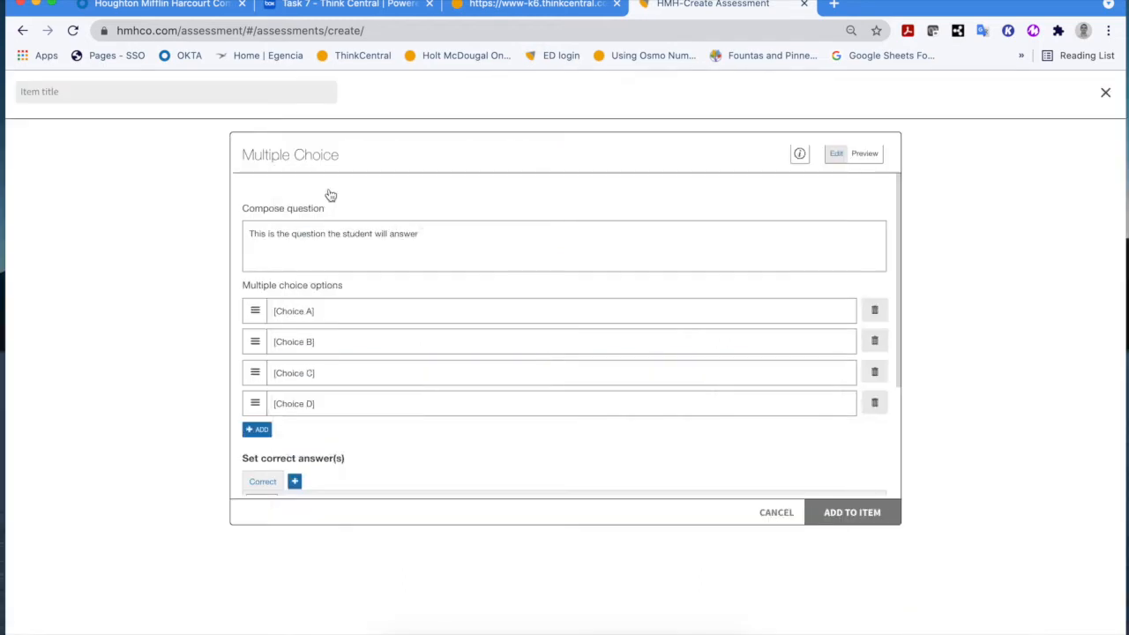
Replace the placeholder question text with "What was the characters favorite color?".
{"action": "left_click", "coordinate": [320, 233]}
{"action": "double_click", "coordinate": [320, 233]}
{"action": "left_click", "coordinate": [321, 233]}
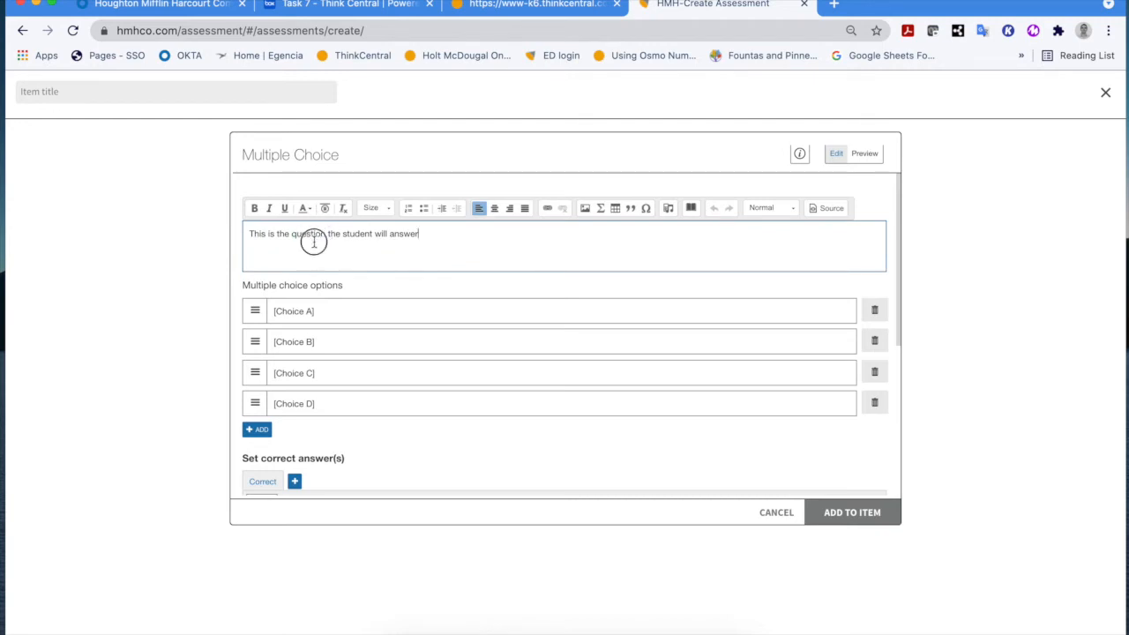
{"action": "triple_click", "coordinate": [313, 243]}
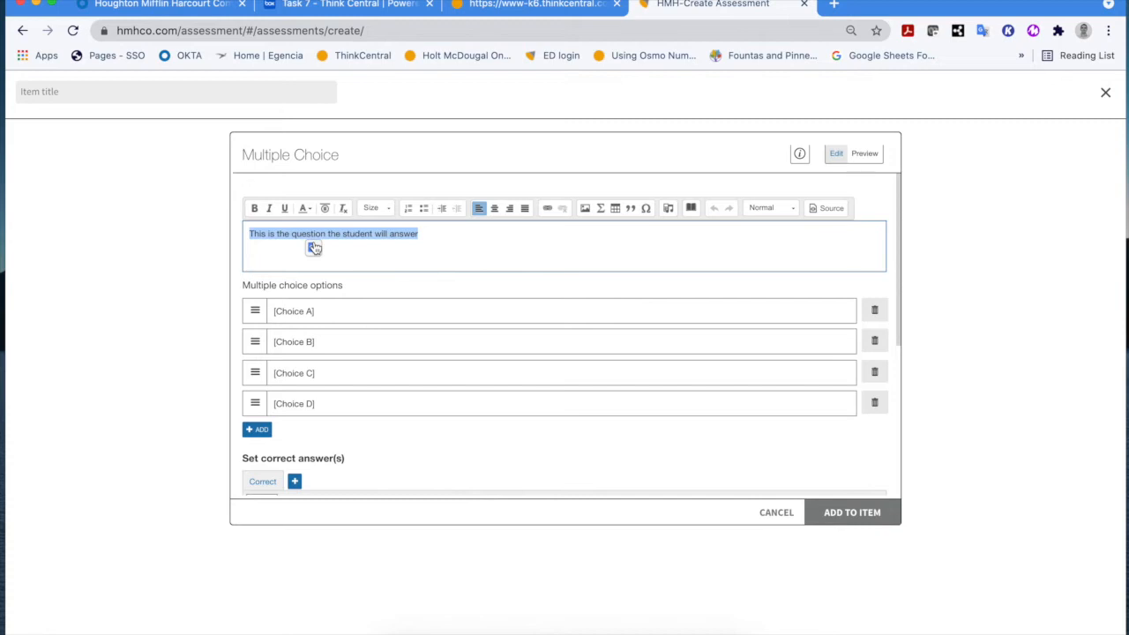
{"action": "type", "text": "What"}
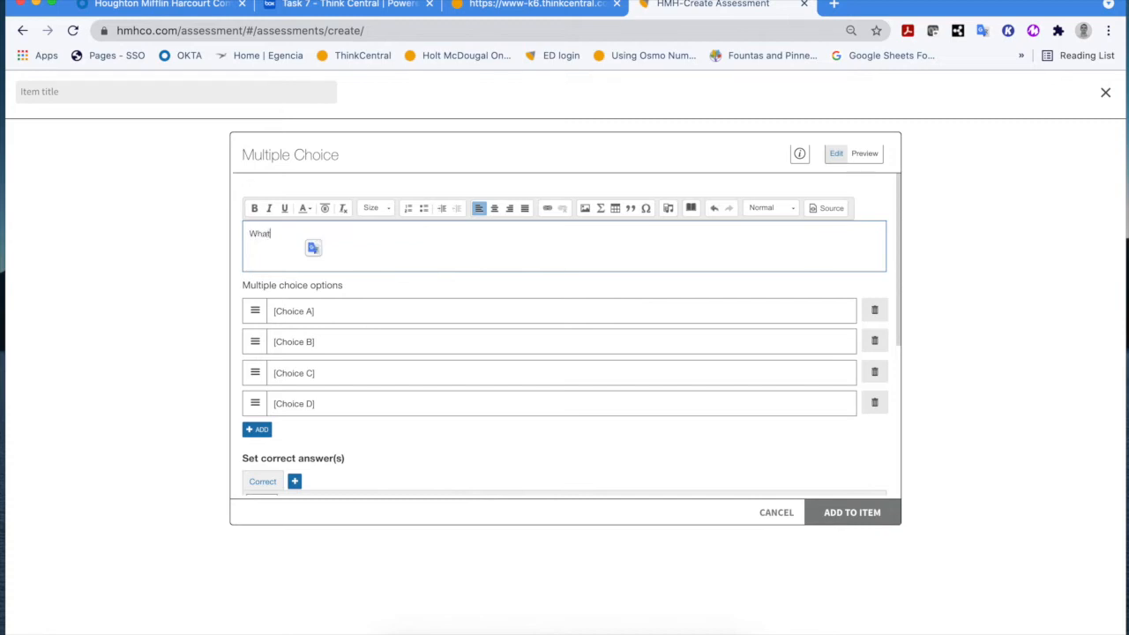
{"action": "type", "text": " was the characters favorite color?"}
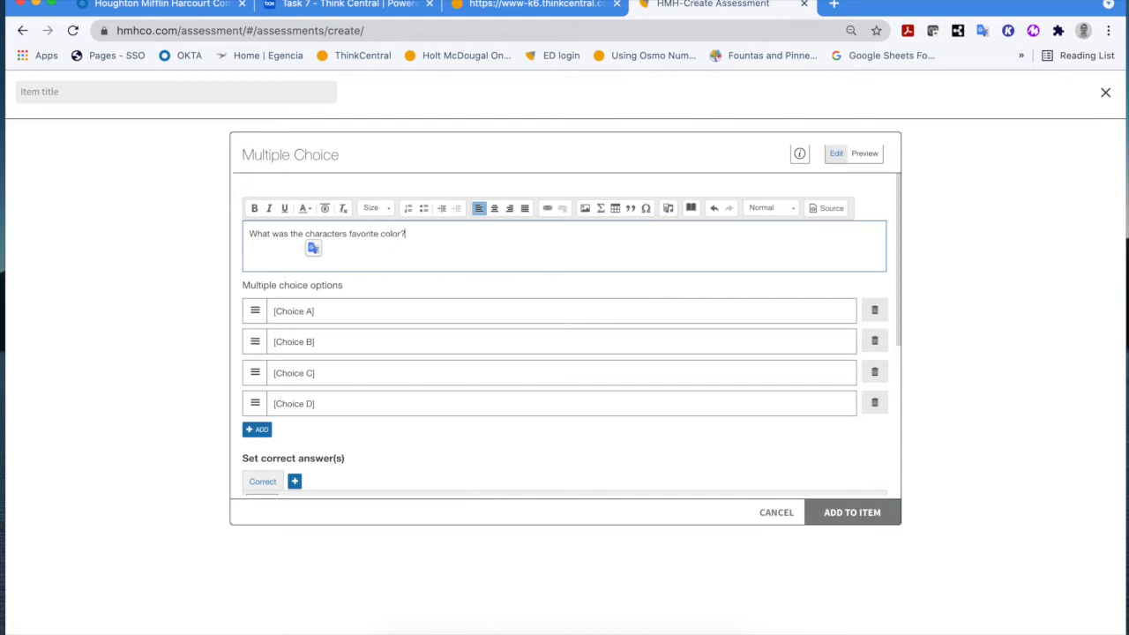
Underline and bold the word "characters" in the question text.
{"action": "left_click_drag", "start_coordinate": [305, 234], "coordinate": [347, 233]}
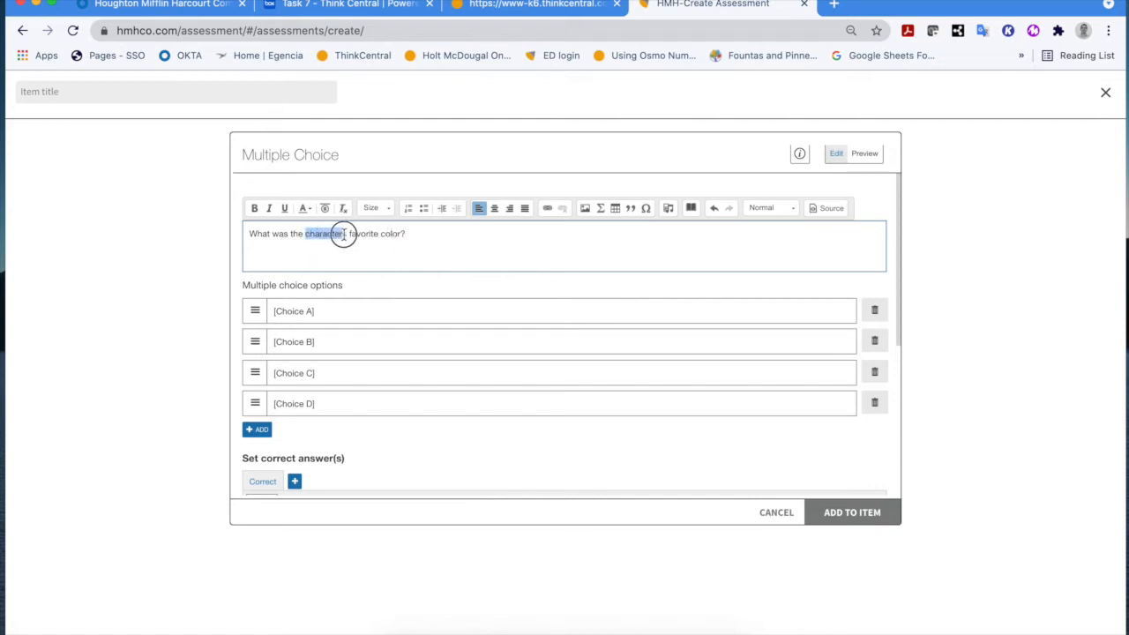
{"action": "left_click", "coordinate": [284, 209]}
{"action": "left_click", "coordinate": [254, 209]}
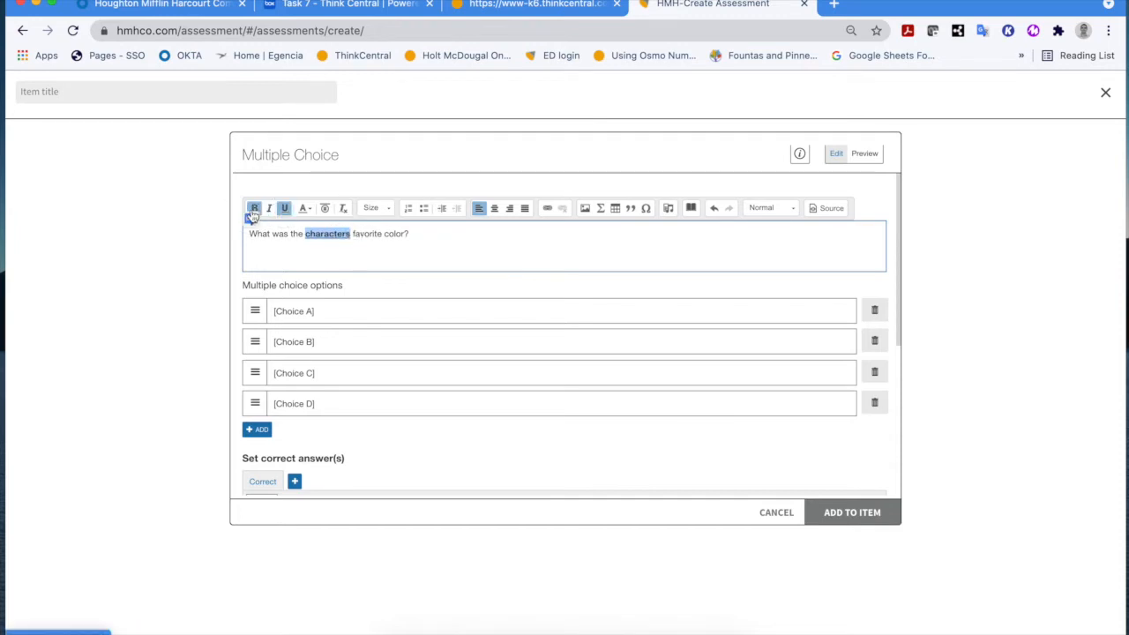
{"action": "left_click", "coordinate": [363, 248]}
Replace the placeholder text of the first two answer choices with "Red" and "Blue".
{"action": "left_click", "coordinate": [315, 311]}
{"action": "left_click_drag", "start_coordinate": [315, 310], "coordinate": [267, 314]}
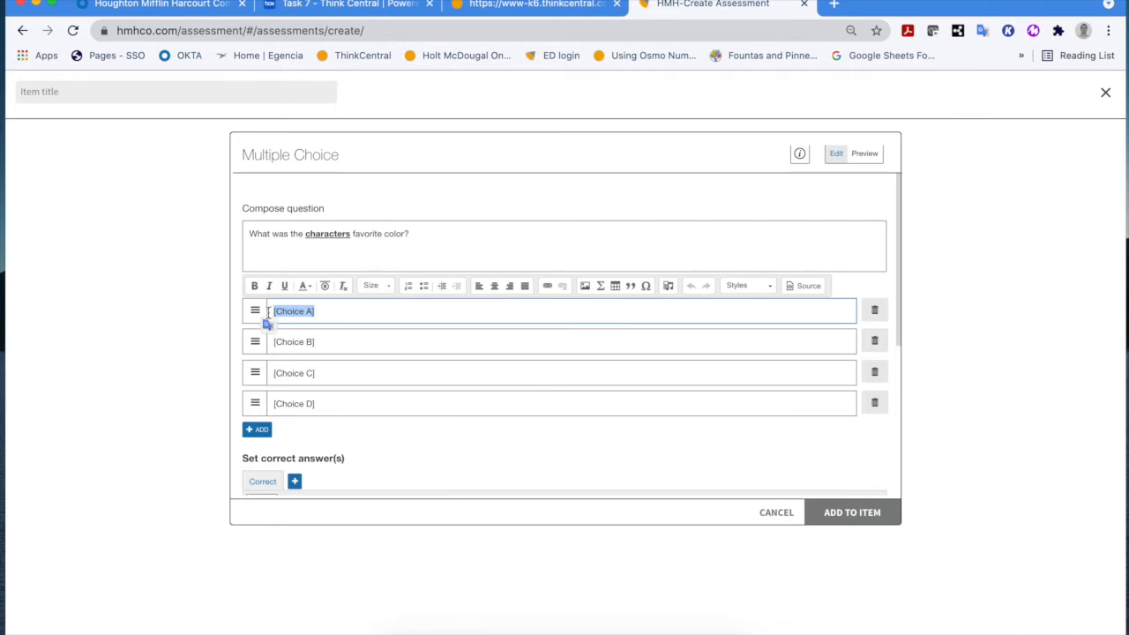
{"action": "type", "text": "Red"}
{"action": "left_click", "coordinate": [323, 343]}
{"action": "left_click_drag", "start_coordinate": [323, 344], "coordinate": [262, 347]}
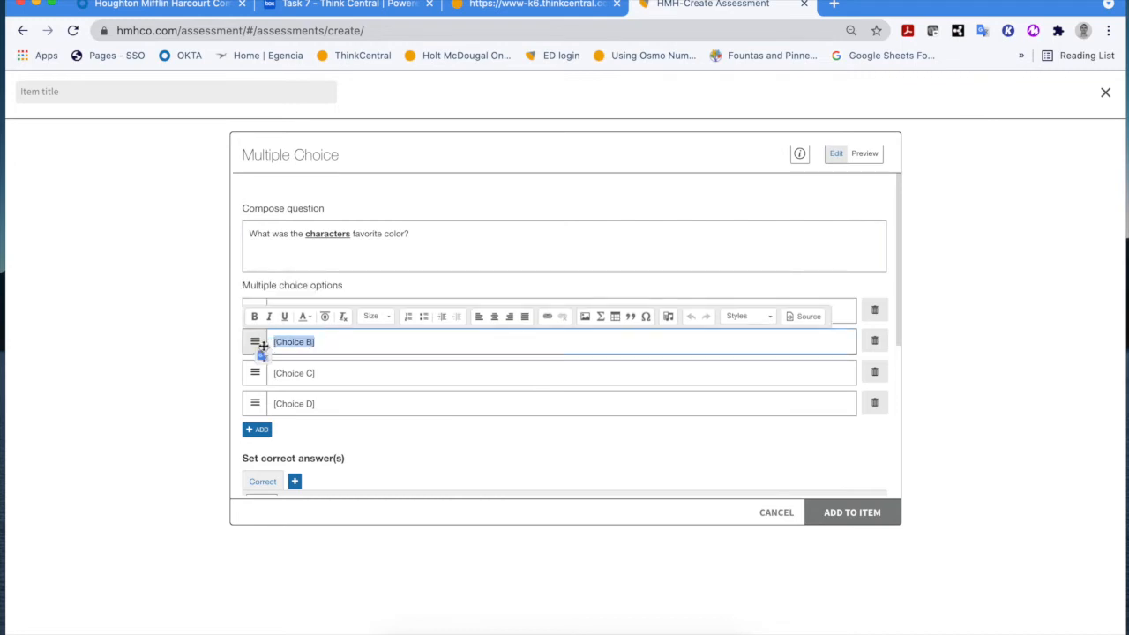
{"action": "type", "text": "Blue"}
{"action": "left_click", "coordinate": [979, 472]}
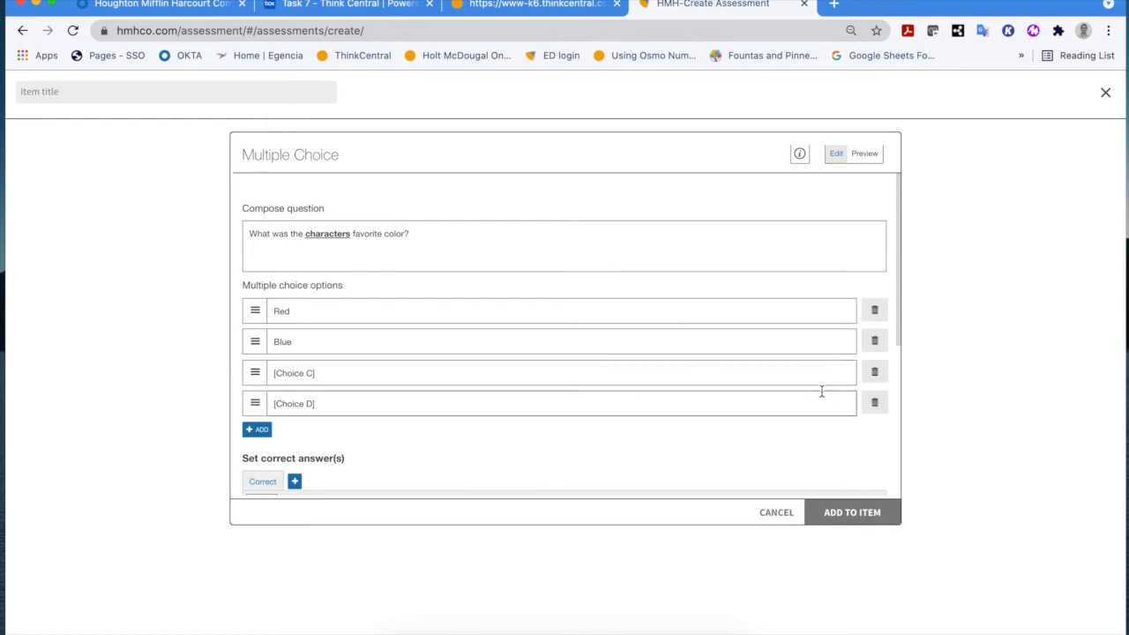
Delete the placeholder choices C and D and add three blank answer options.
{"action": "left_click", "coordinate": [874, 383]}
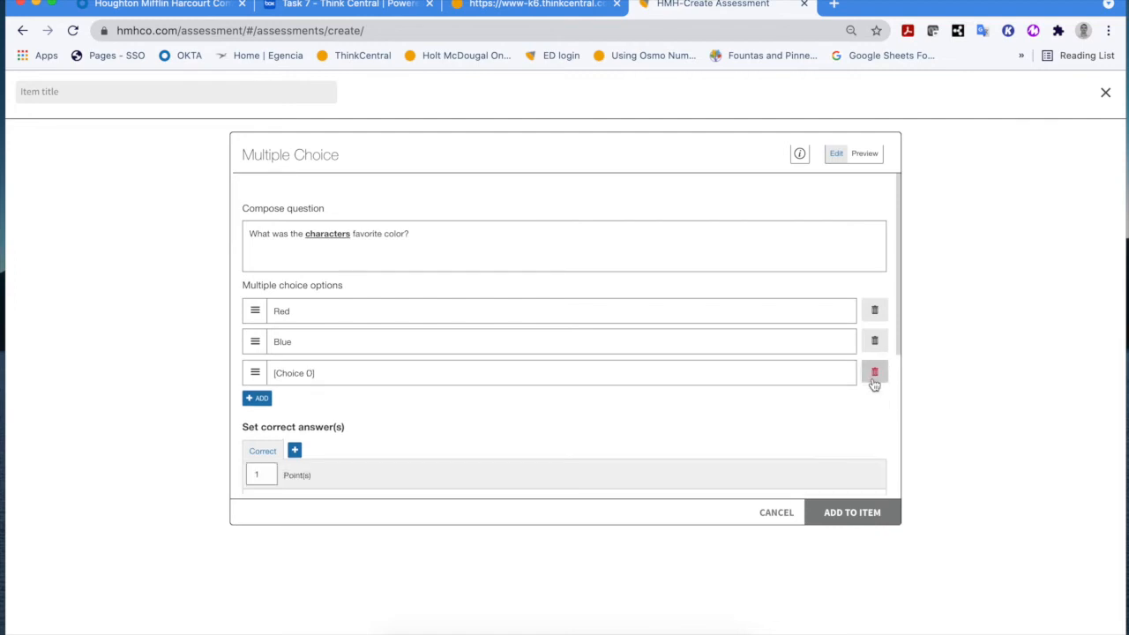
{"action": "left_click", "coordinate": [874, 379]}
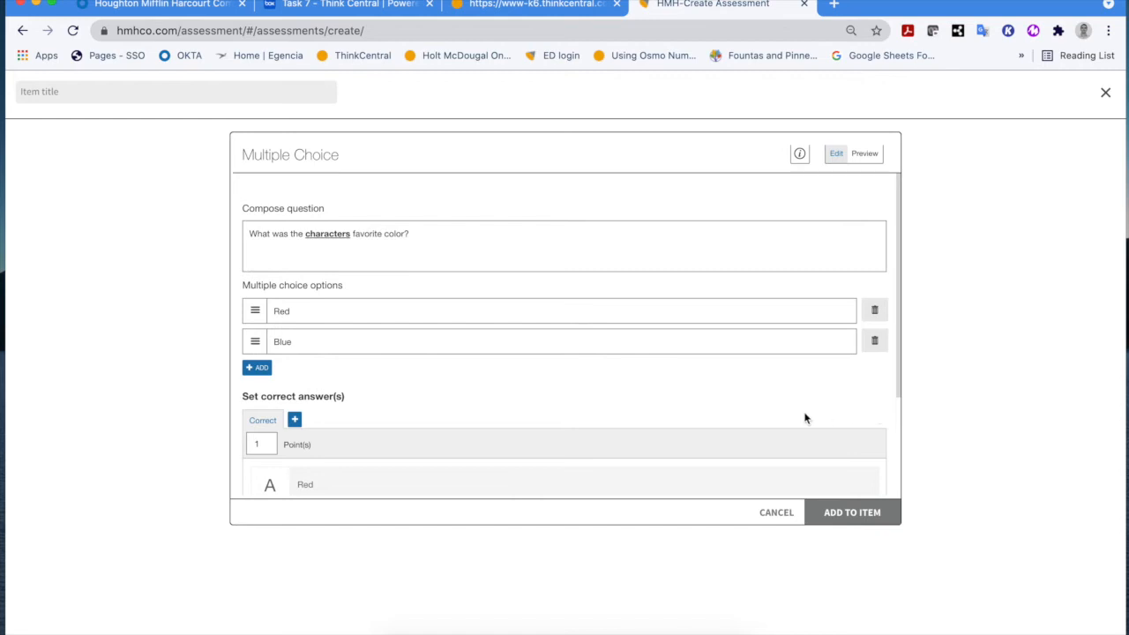
{"action": "left_click", "coordinate": [259, 369]}
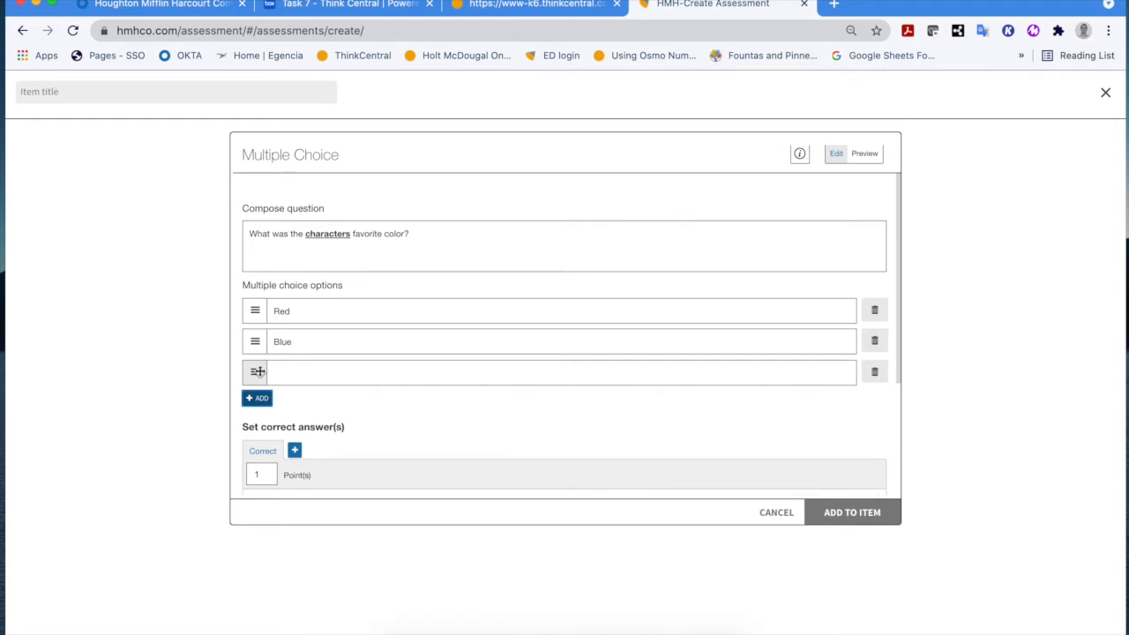
{"action": "left_click", "coordinate": [259, 396]}
{"action": "left_click", "coordinate": [257, 429]}
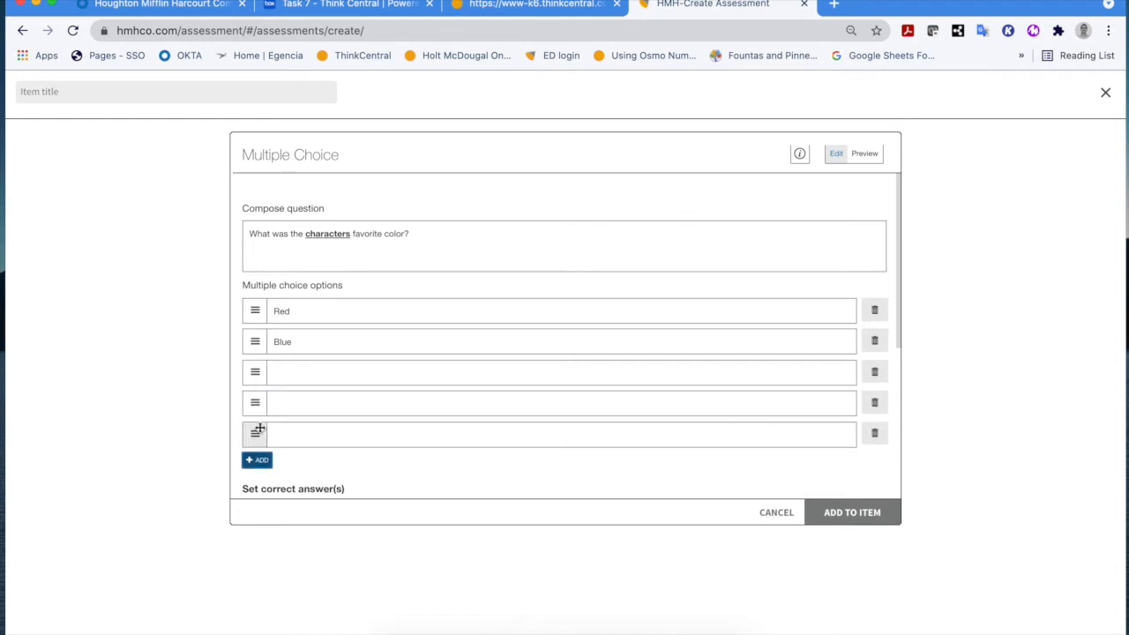
Fill the three blank answer options, in list order, with "pink", "Orange" and "Green".
{"action": "scroll", "coordinate": [383, 466], "scroll_direction": "down", "scroll_amount": 2}
{"action": "scroll", "coordinate": [383, 466], "scroll_direction": "up", "scroll_amount": 1}
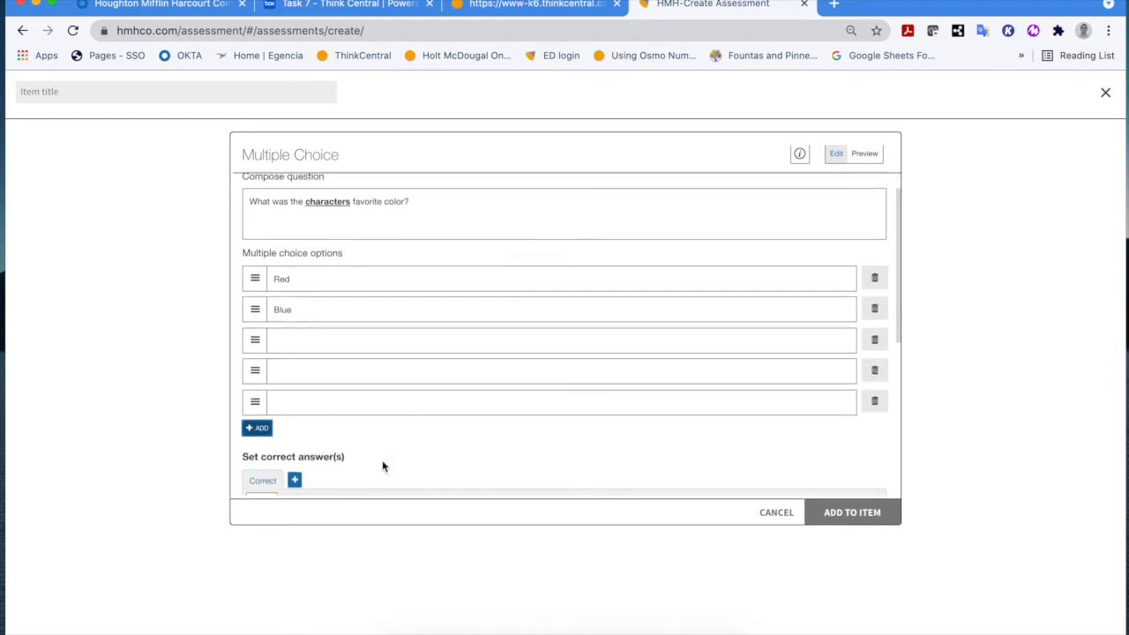
{"action": "left_click", "coordinate": [294, 374]}
{"action": "type", "text": "O"}
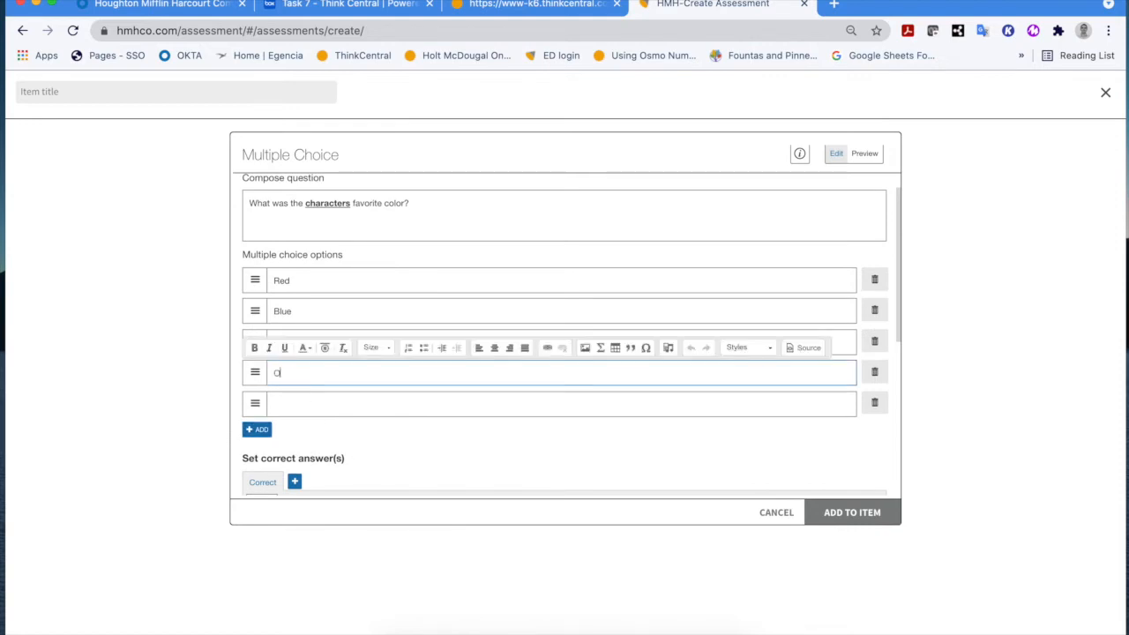
{"action": "type", "text": "range"}
{"action": "left_click", "coordinate": [323, 403]}
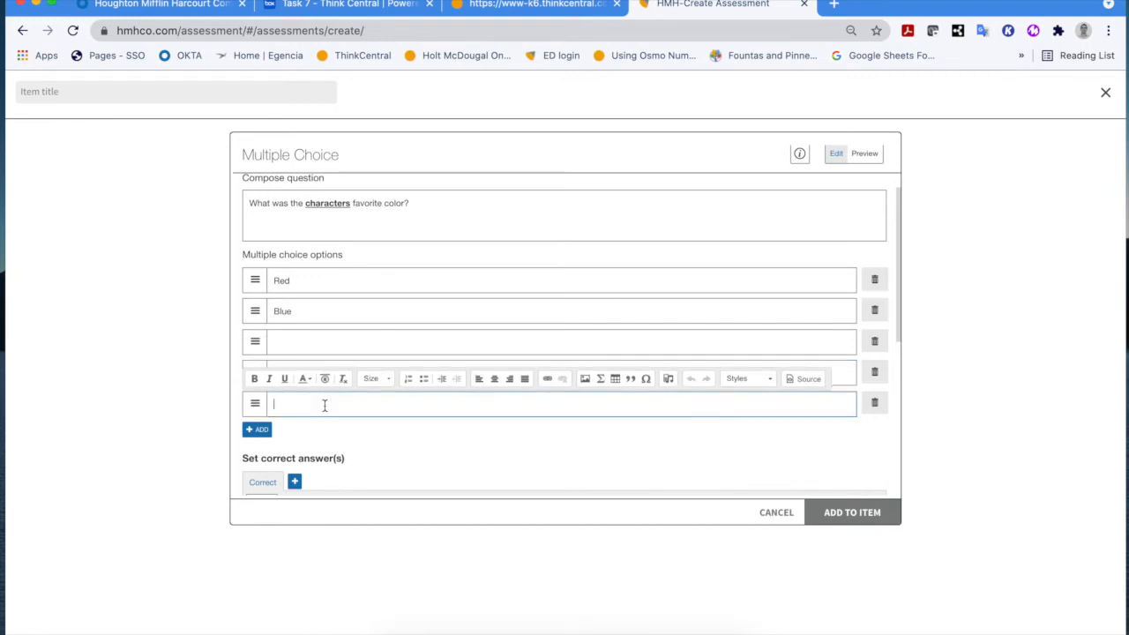
{"action": "type", "text": "Green"}
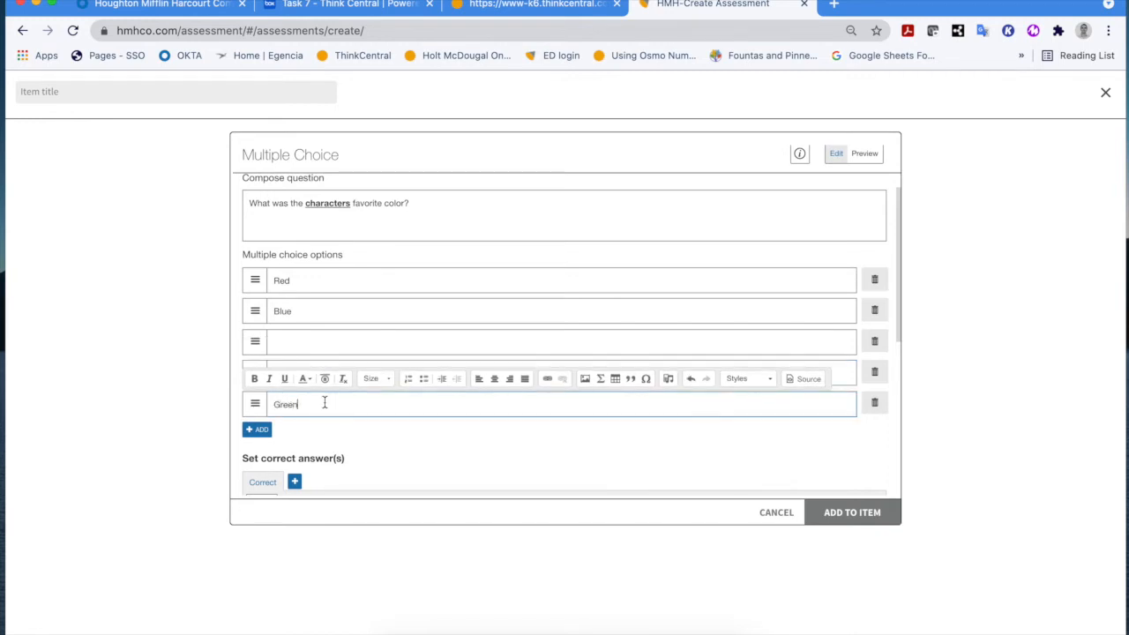
{"action": "left_click", "coordinate": [308, 342]}
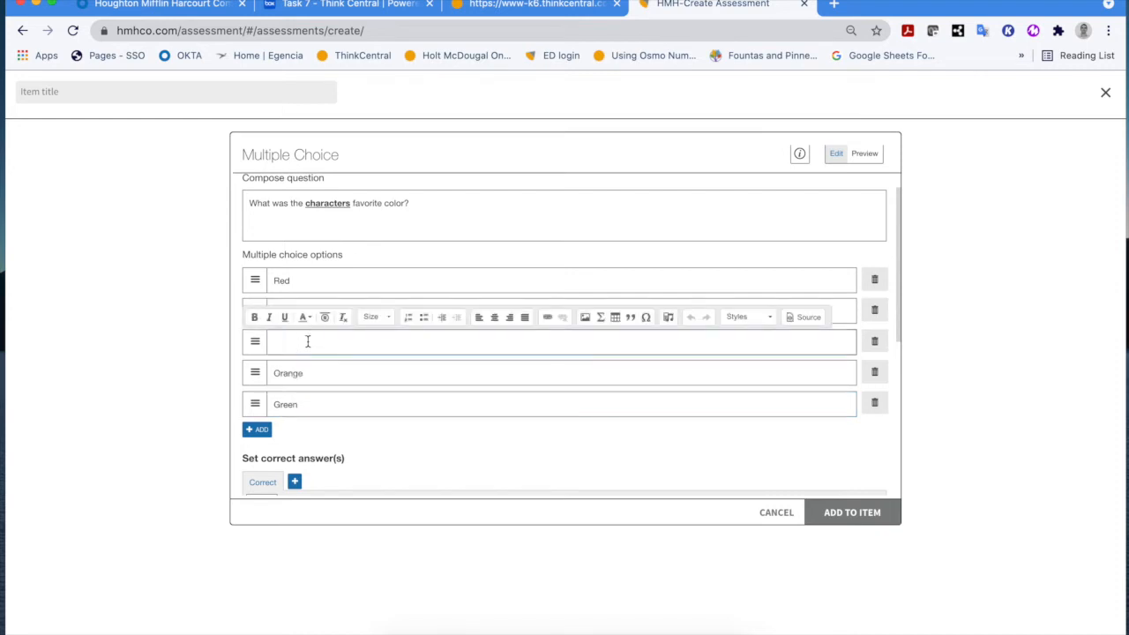
{"action": "type", "text": "pl"}
{"action": "type", "text": "nk"}
{"action": "left_click", "coordinate": [924, 442]}
Allow multiple responses and mark Red and Orange as the correct answers.
{"action": "scroll", "coordinate": [504, 332], "scroll_direction": "down", "scroll_amount": 1}
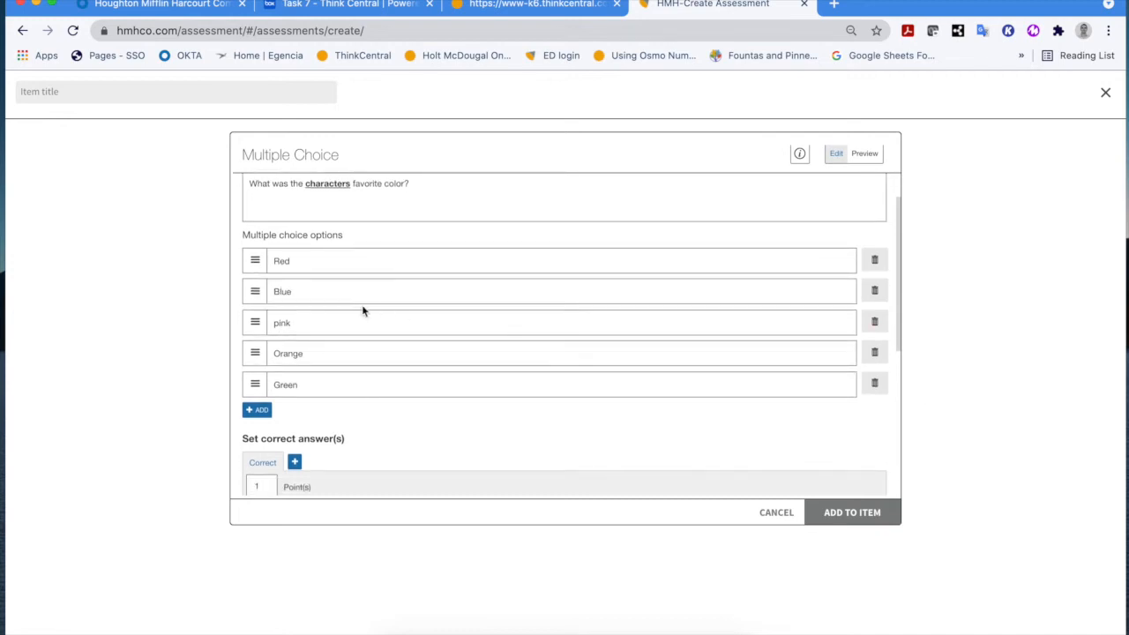
{"action": "scroll", "coordinate": [335, 293], "scroll_direction": "down", "scroll_amount": 2}
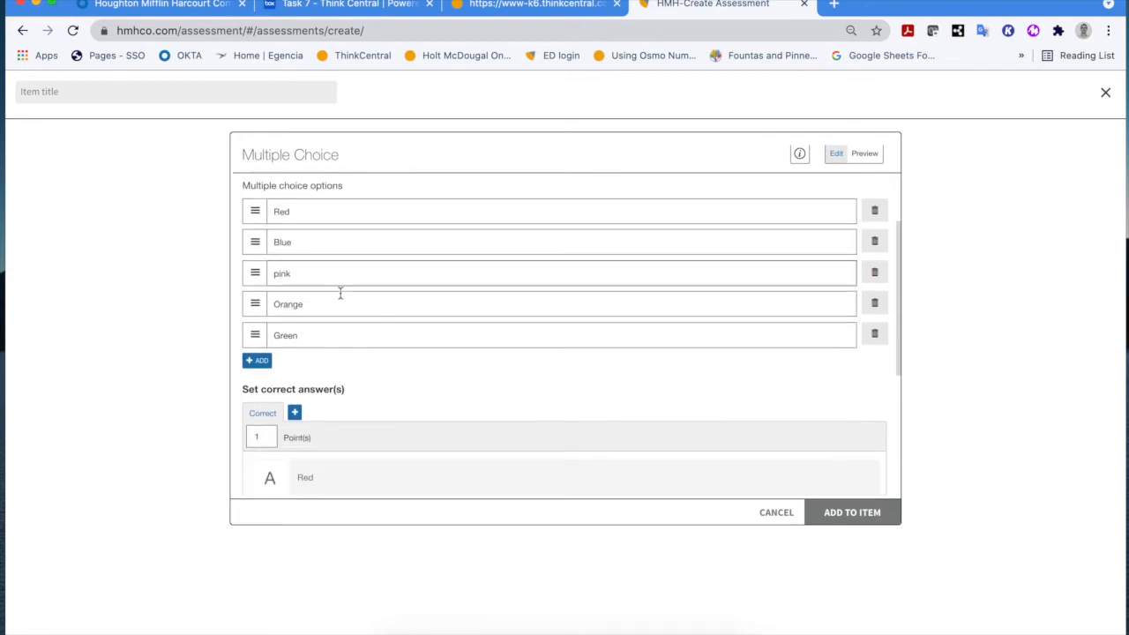
{"action": "scroll", "coordinate": [381, 342], "scroll_direction": "up", "scroll_amount": 1}
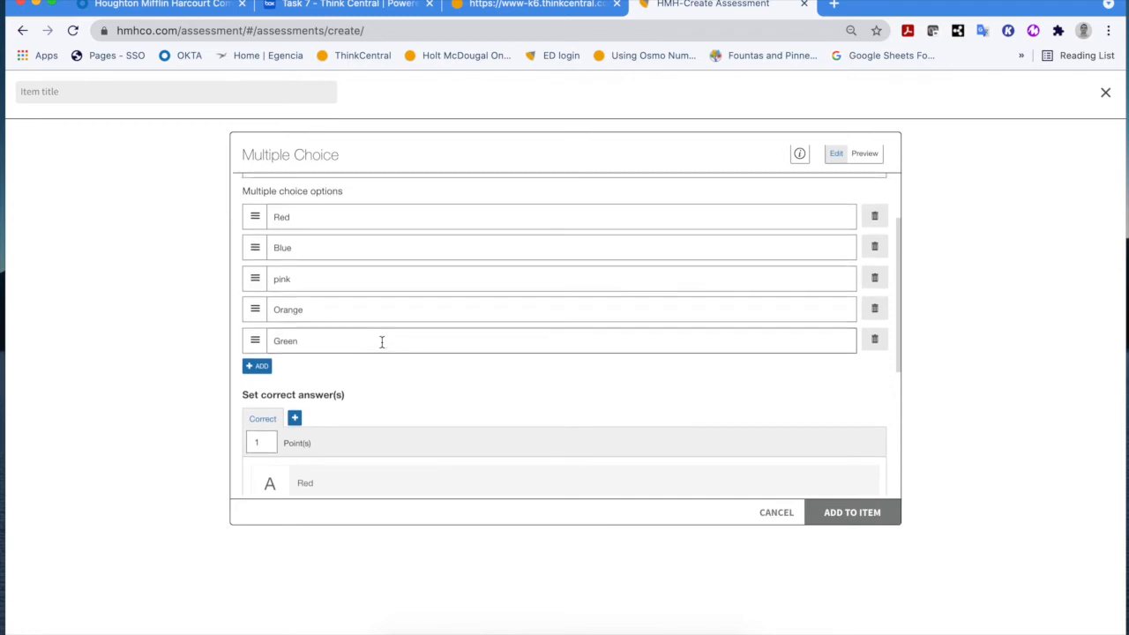
{"action": "scroll", "coordinate": [381, 341], "scroll_direction": "down", "scroll_amount": 8}
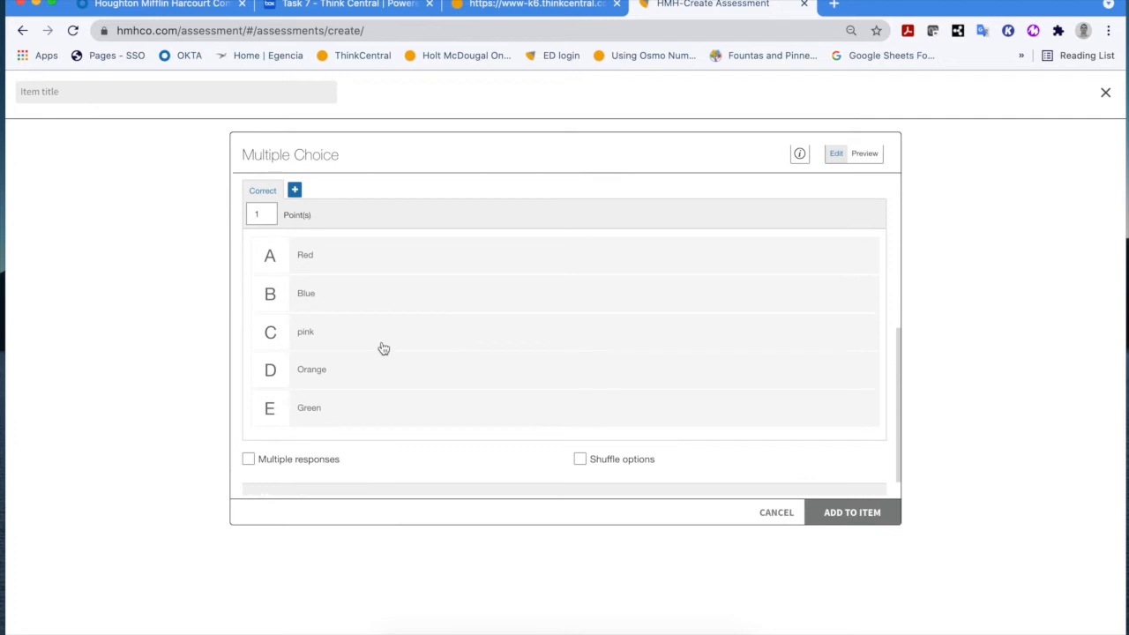
{"action": "left_click", "coordinate": [249, 460]}
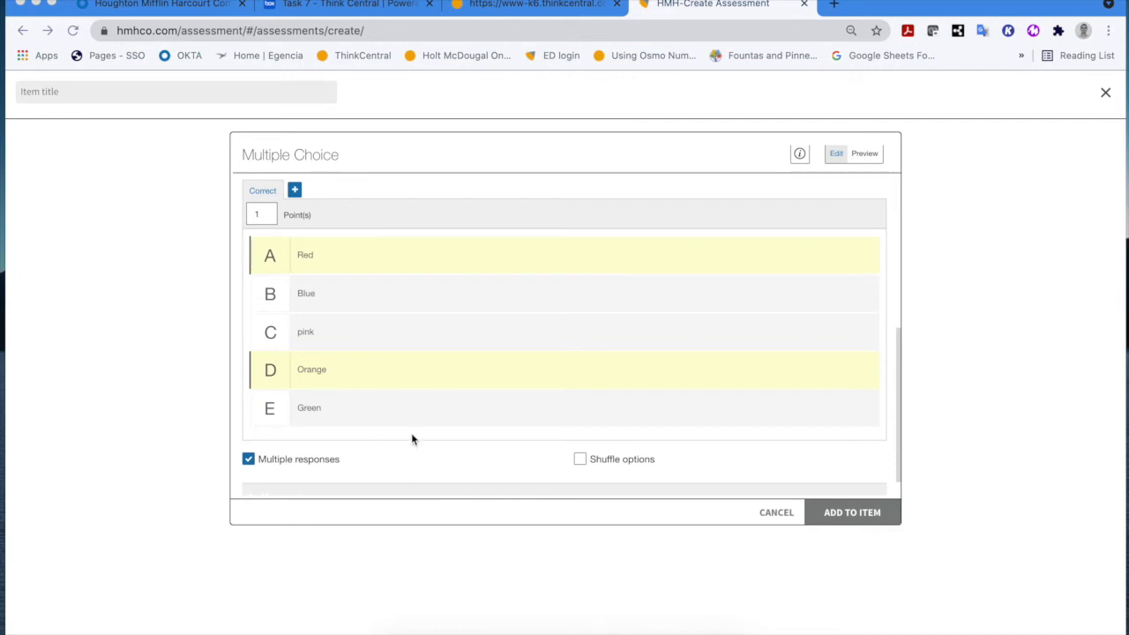
{"action": "scroll", "coordinate": [414, 434], "scroll_direction": "up", "scroll_amount": 2}
{"action": "scroll", "coordinate": [414, 429], "scroll_direction": "up", "scroll_amount": 3}
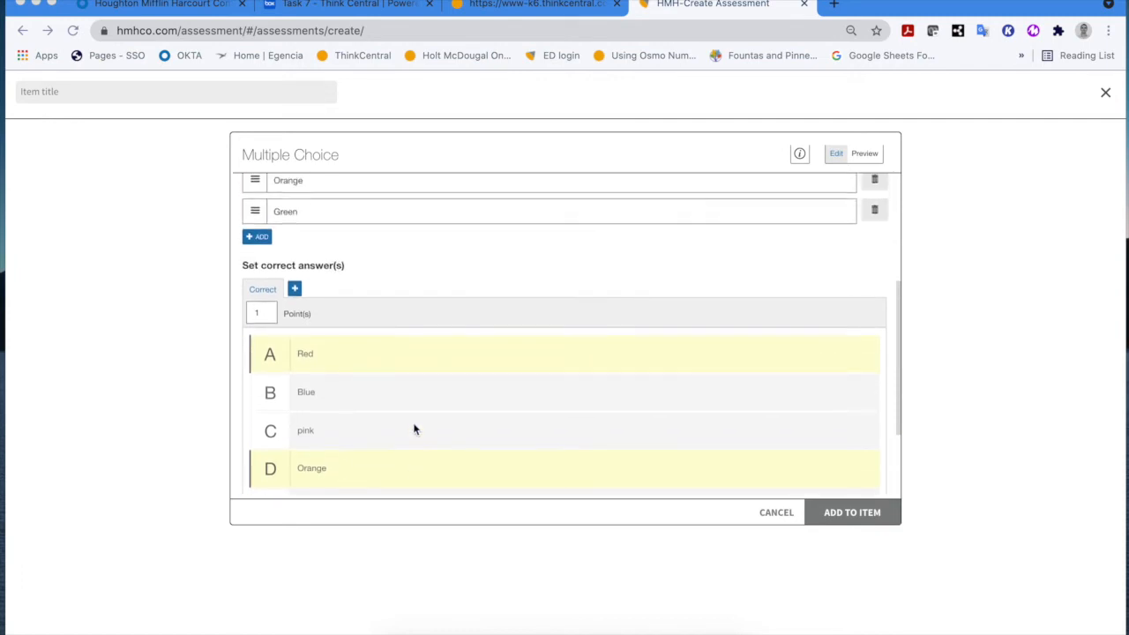
Review the question's options and settings, and preview it with the correct answers shown.
{"action": "scroll", "coordinate": [413, 430], "scroll_direction": "up", "scroll_amount": 1}
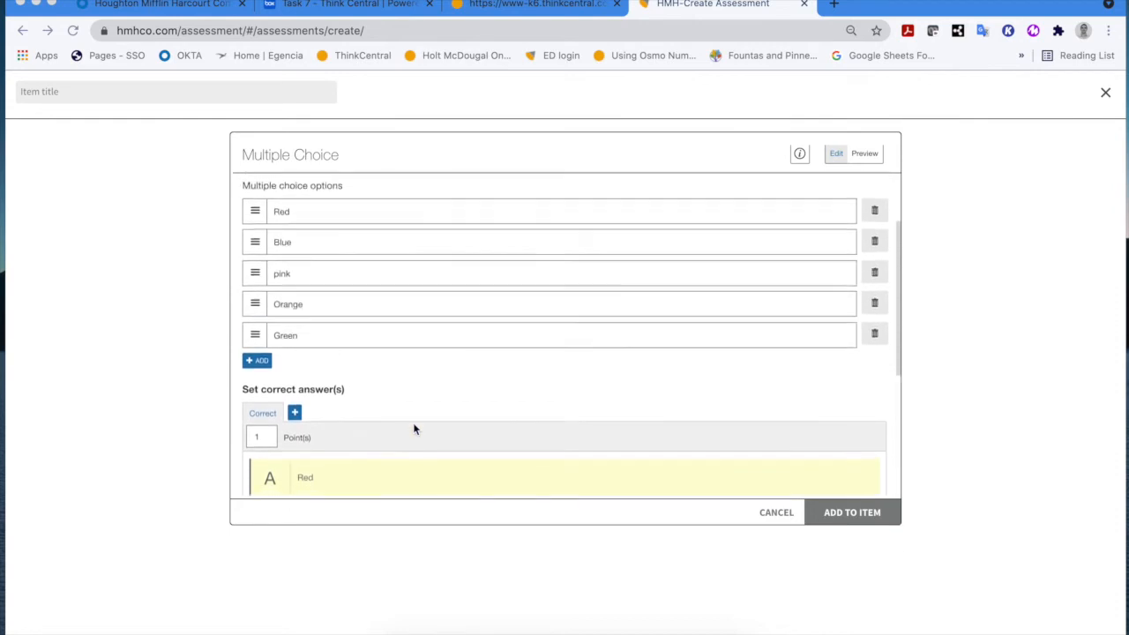
{"action": "scroll", "coordinate": [414, 430], "scroll_direction": "down", "scroll_amount": 5}
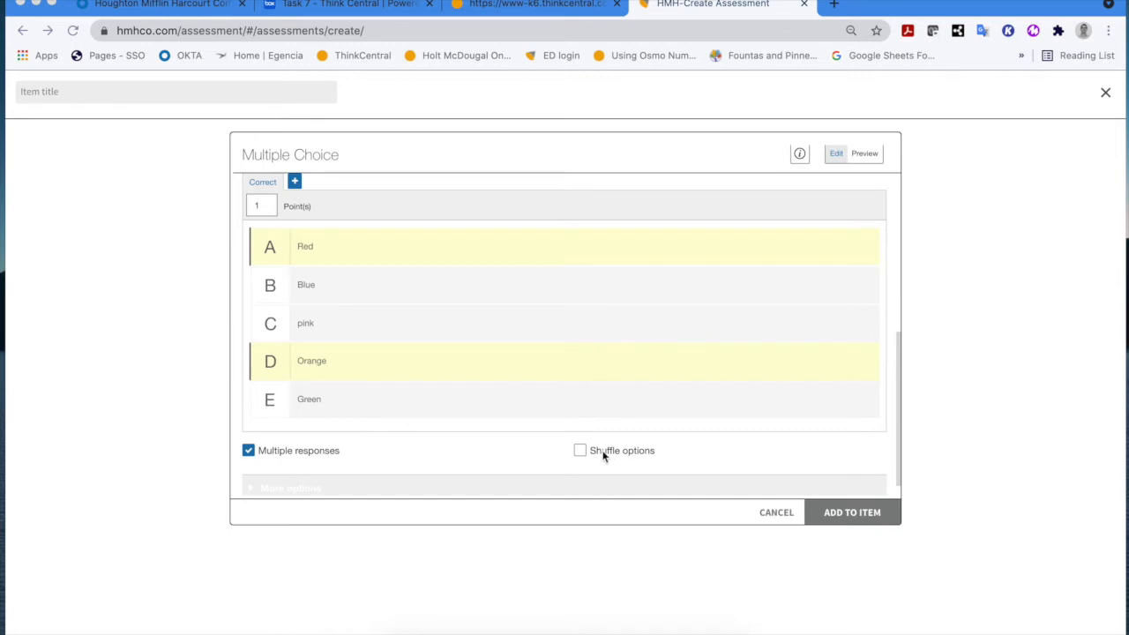
{"action": "scroll", "coordinate": [630, 335], "scroll_direction": "up", "scroll_amount": 5}
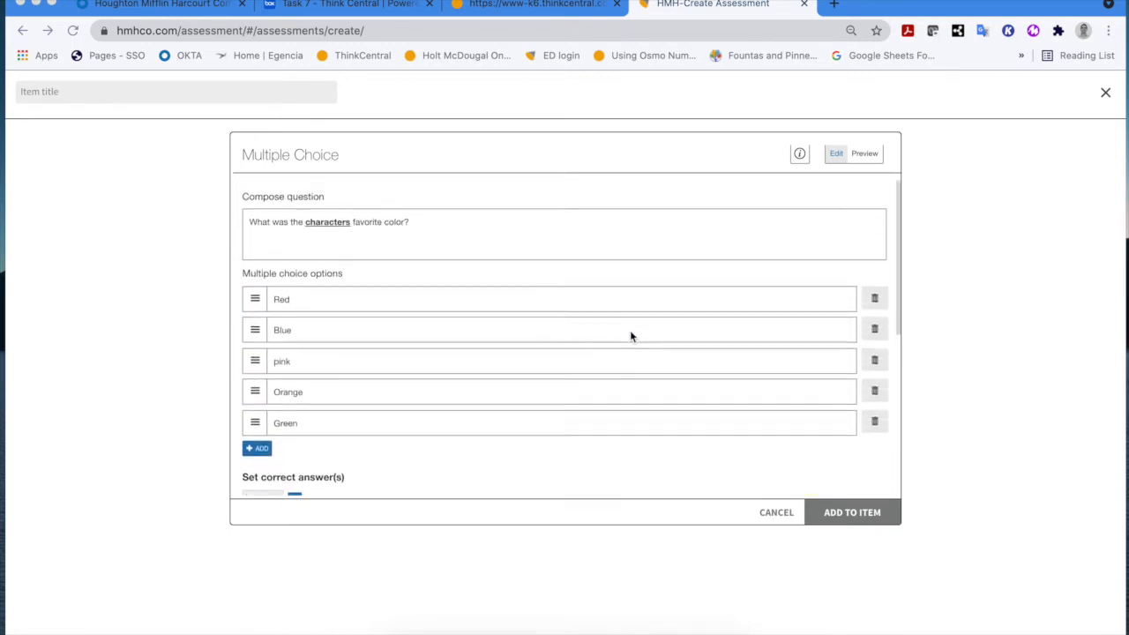
{"action": "scroll", "coordinate": [630, 335], "scroll_direction": "up", "scroll_amount": 1}
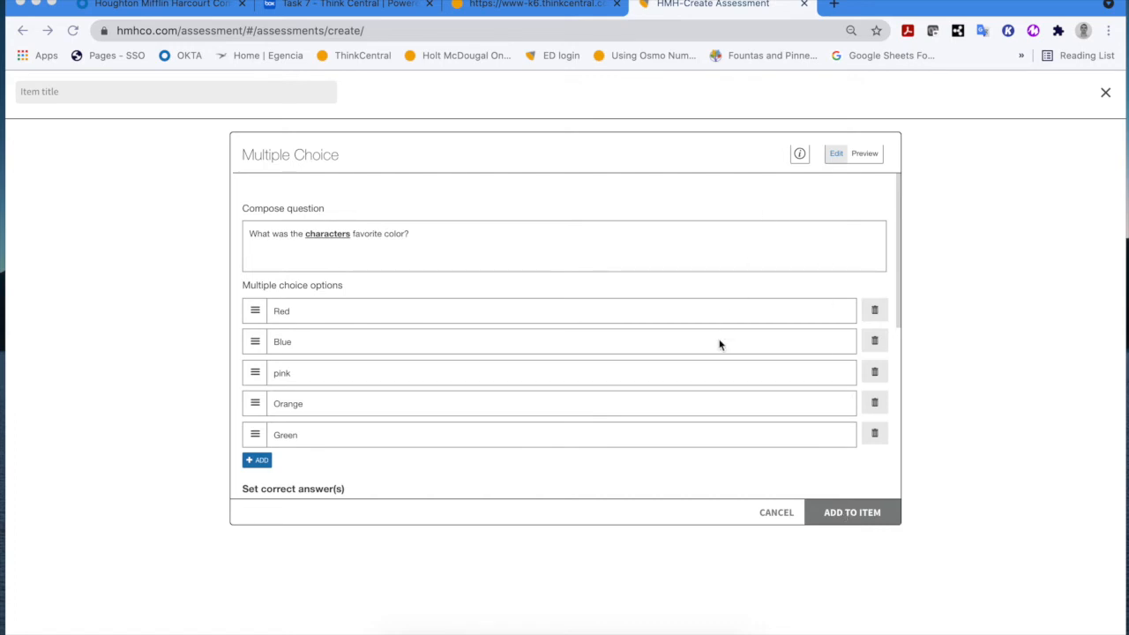
{"action": "left_click", "coordinate": [865, 155]}
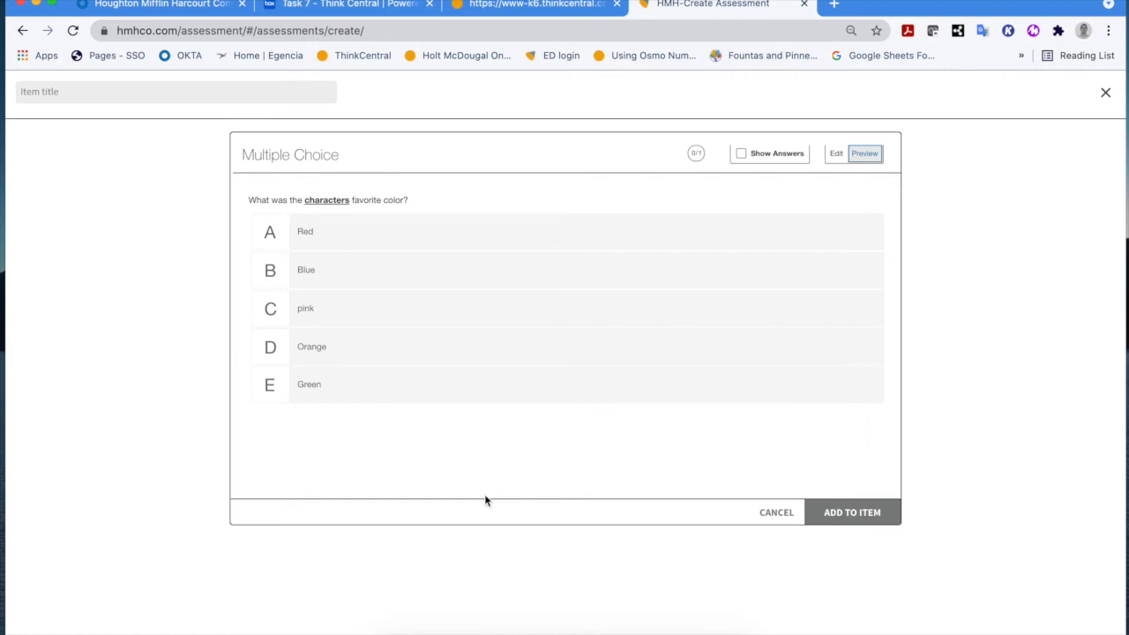
{"action": "left_click", "coordinate": [740, 154]}
{"action": "left_click", "coordinate": [740, 156]}
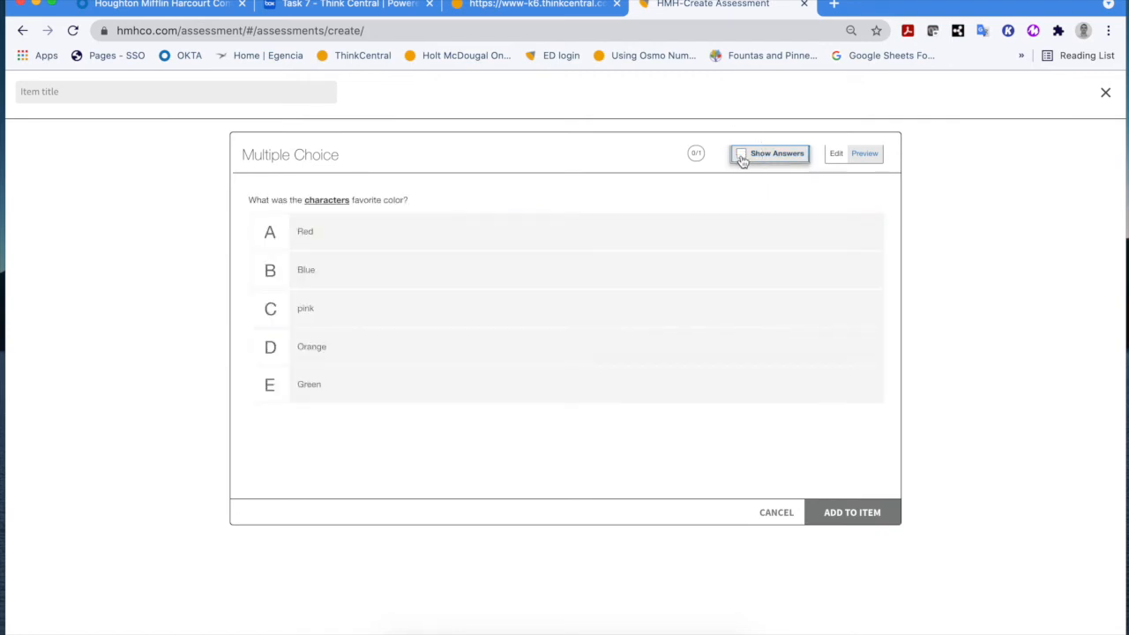
{"action": "left_click", "coordinate": [741, 155]}
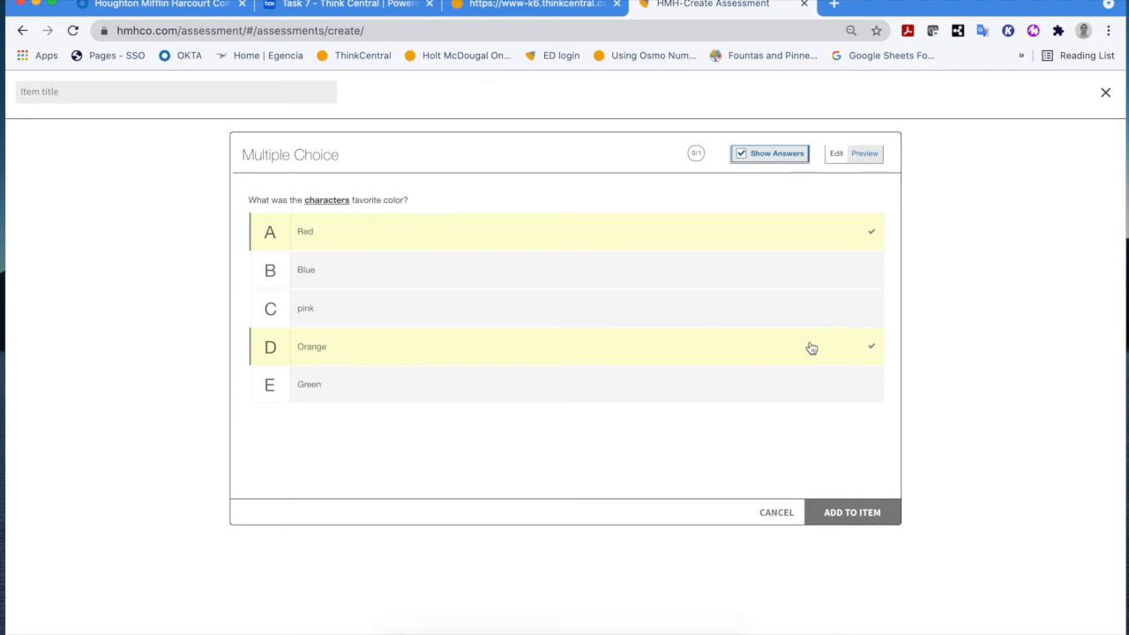
Return to editing the question and set the point value of its correct answer to 2.
{"action": "left_click", "coordinate": [837, 155]}
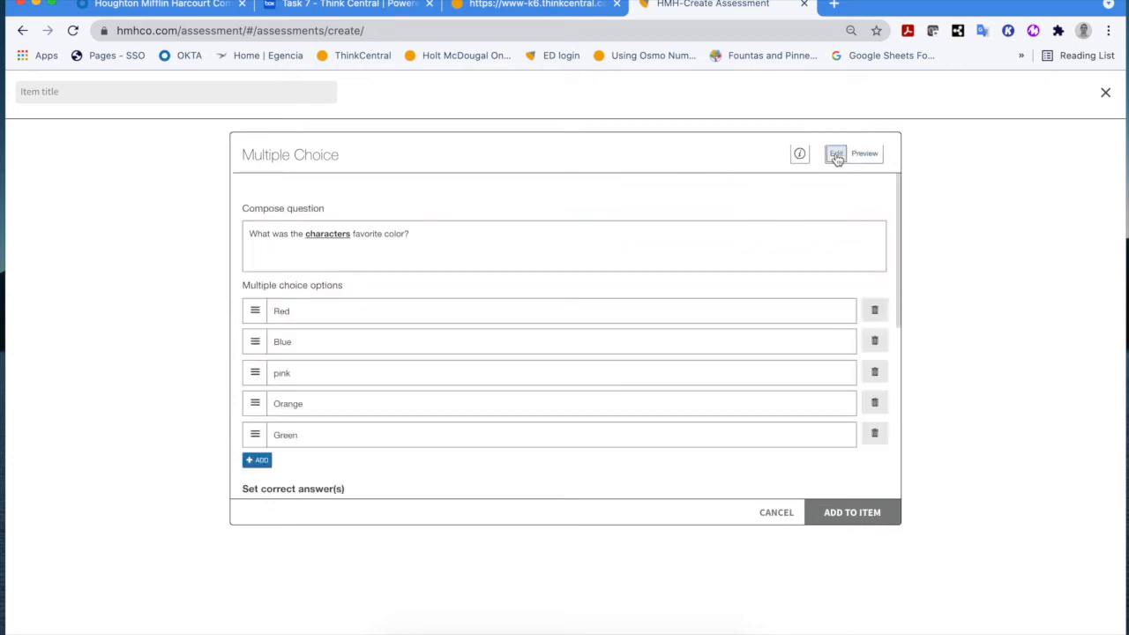
{"action": "scroll", "coordinate": [775, 288], "scroll_direction": "down", "scroll_amount": 3}
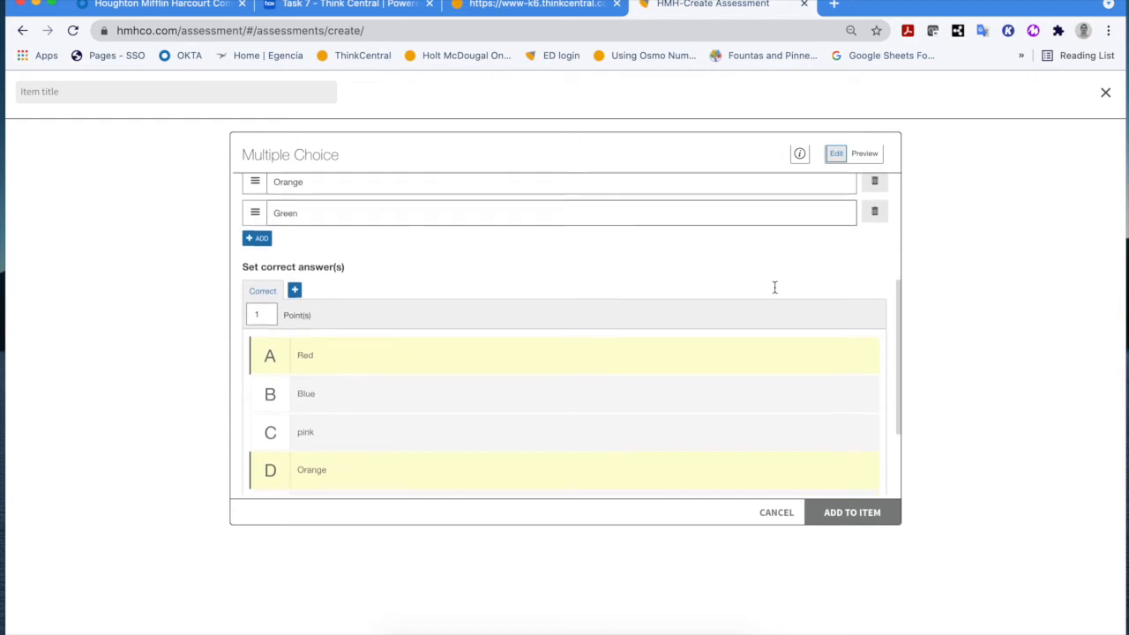
{"action": "left_click", "coordinate": [260, 313]}
{"action": "key", "text": "BackSpace"}
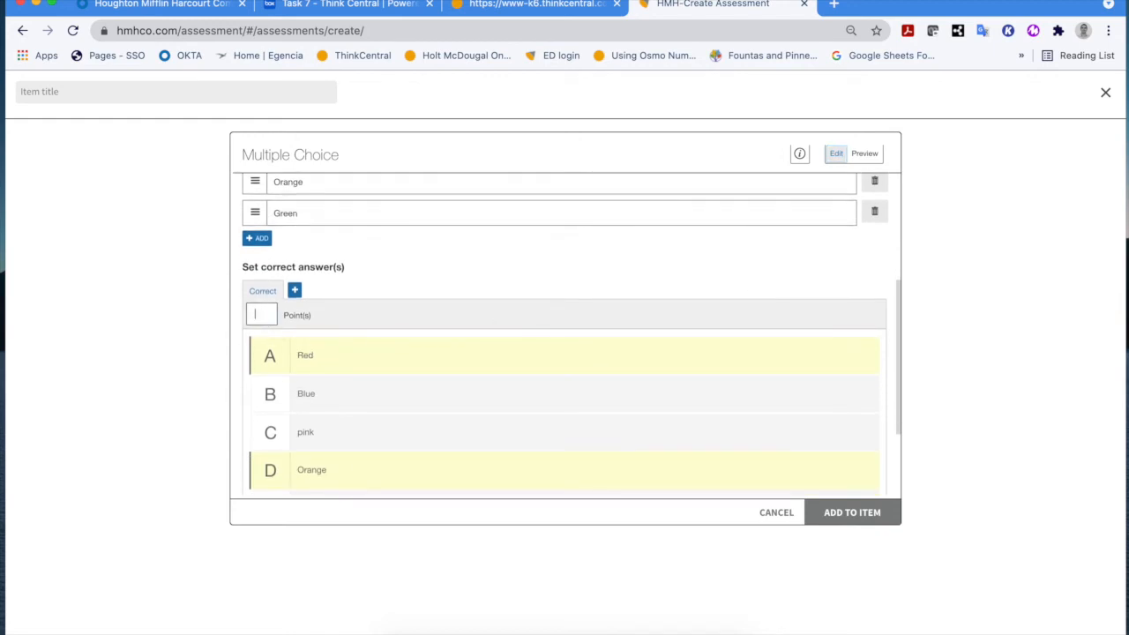
{"action": "type", "text": "2"}
Check the completed favorite color question and add it to the item.
{"action": "scroll", "coordinate": [481, 426], "scroll_direction": "up", "scroll_amount": 3}
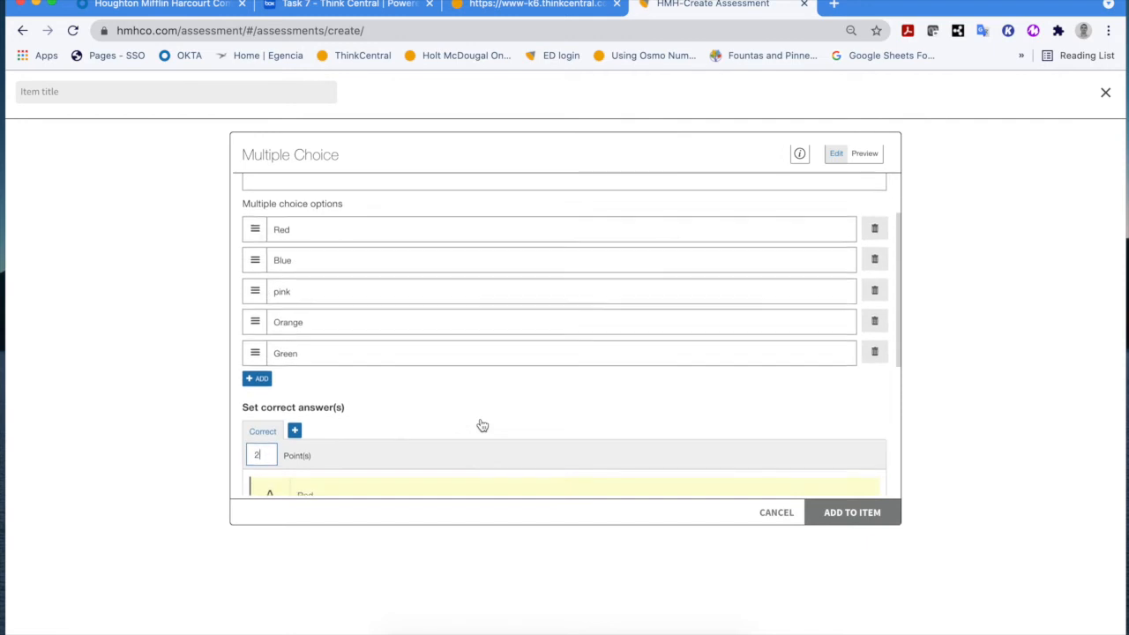
{"action": "scroll", "coordinate": [482, 426], "scroll_direction": "up", "scroll_amount": 2}
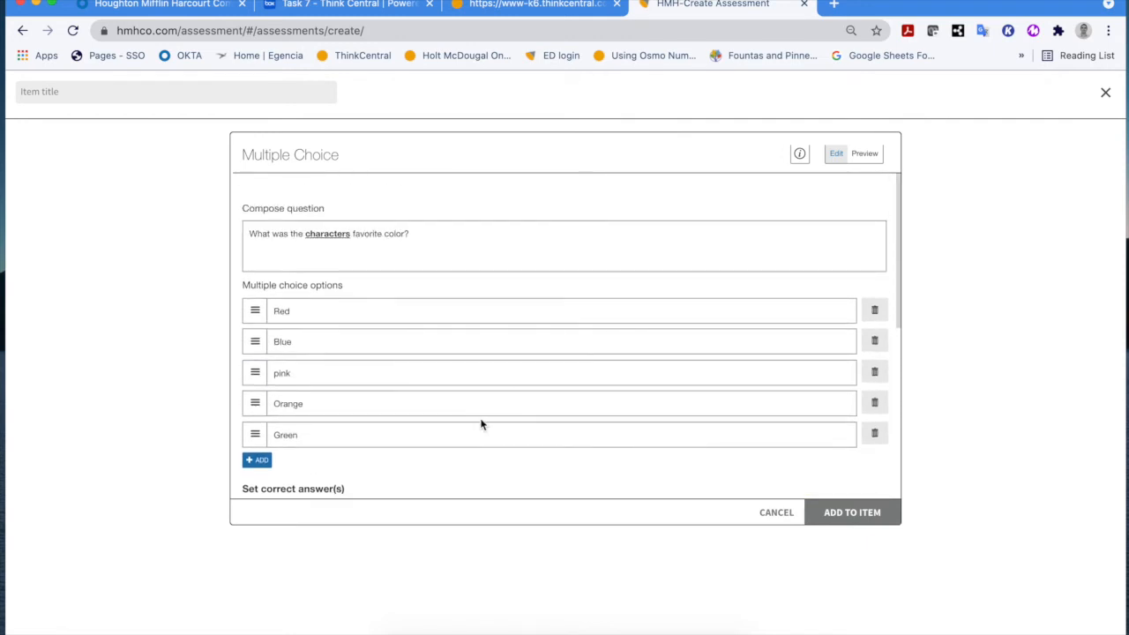
{"action": "scroll", "coordinate": [482, 426], "scroll_direction": "down", "scroll_amount": 10}
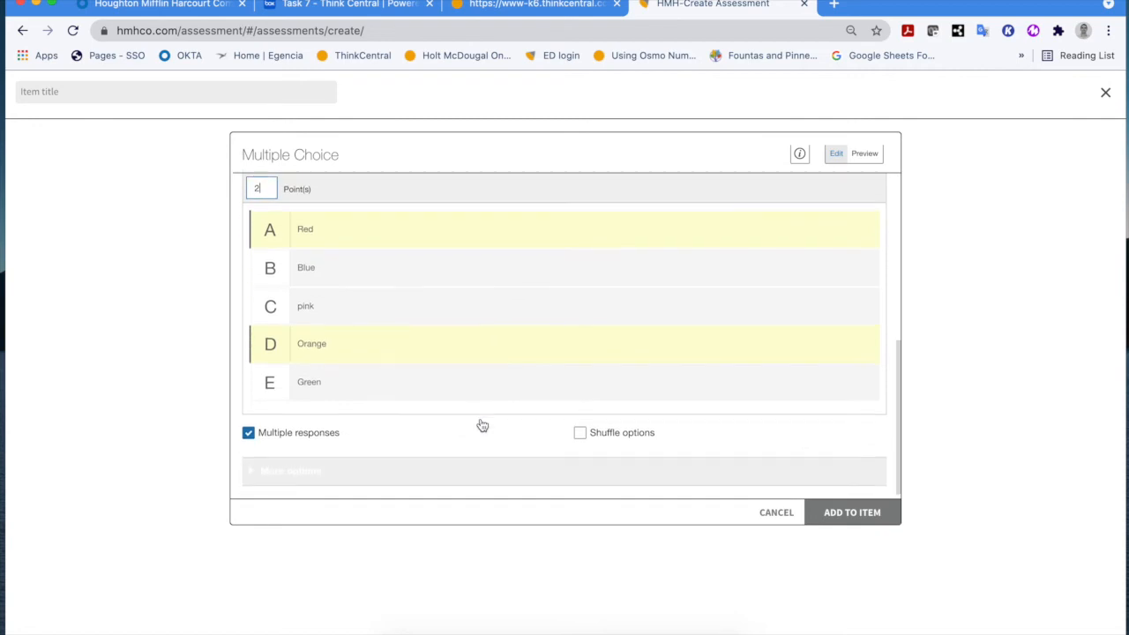
{"action": "left_click", "coordinate": [849, 520]}
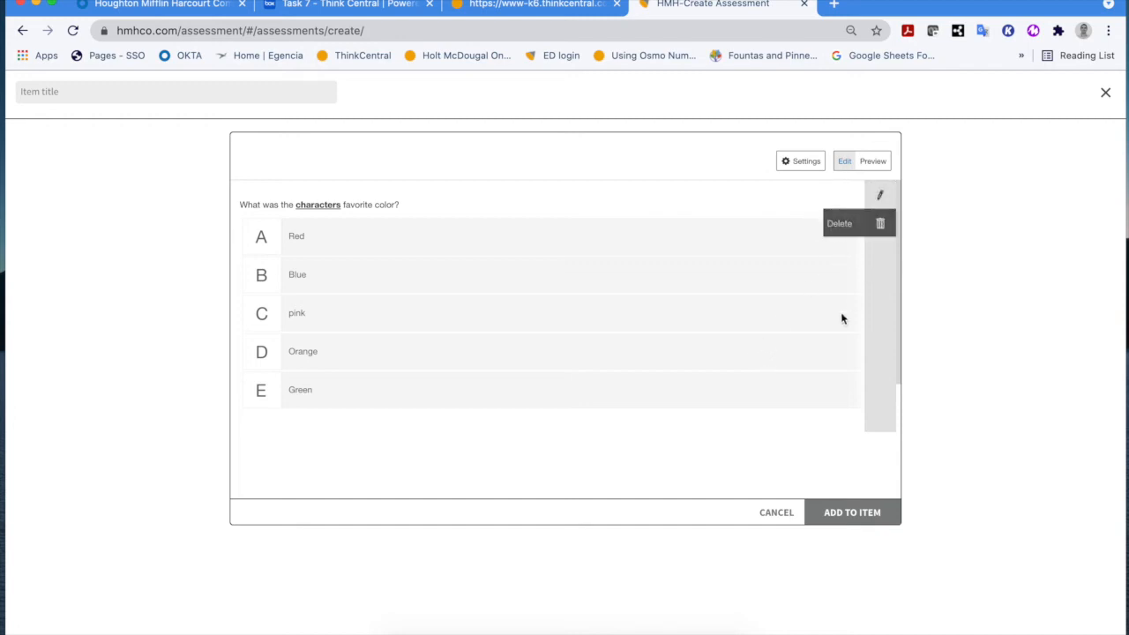
{"action": "left_click", "coordinate": [870, 517]}
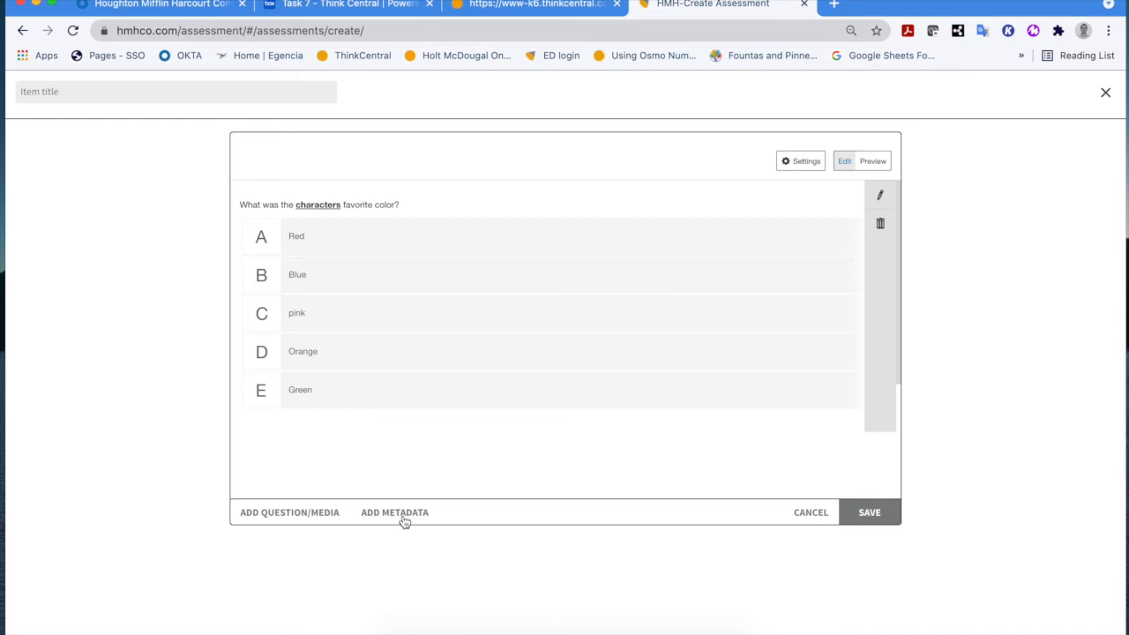
Insert a second question of type Multiple Choice – Standard into the item, keeping its placeholder text.
{"action": "left_click", "coordinate": [267, 518]}
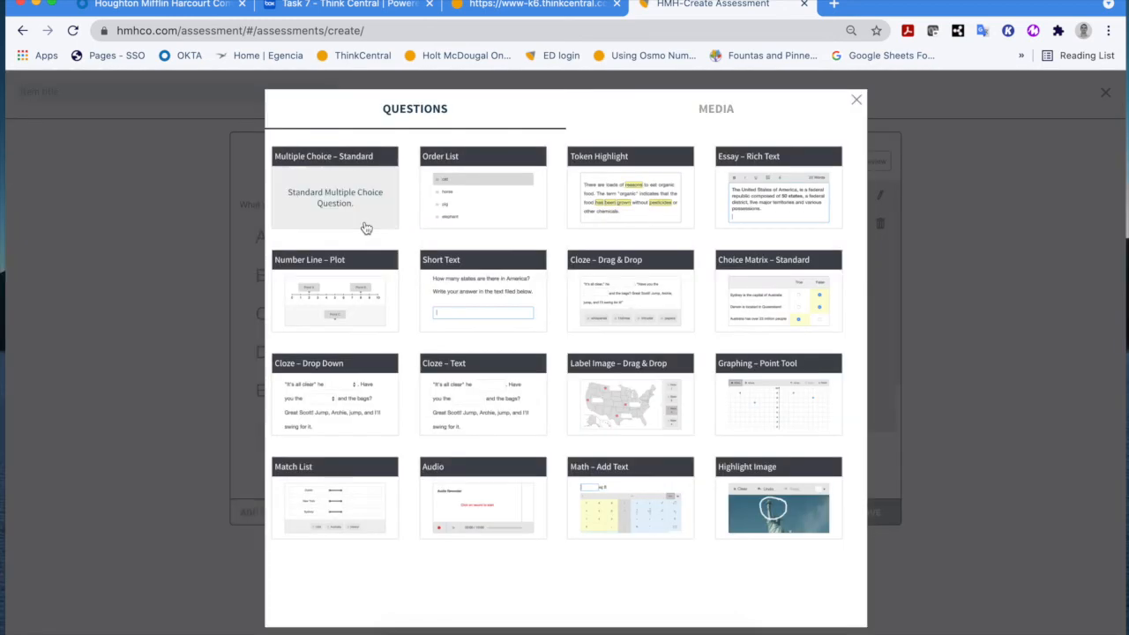
{"action": "left_click", "coordinate": [333, 220]}
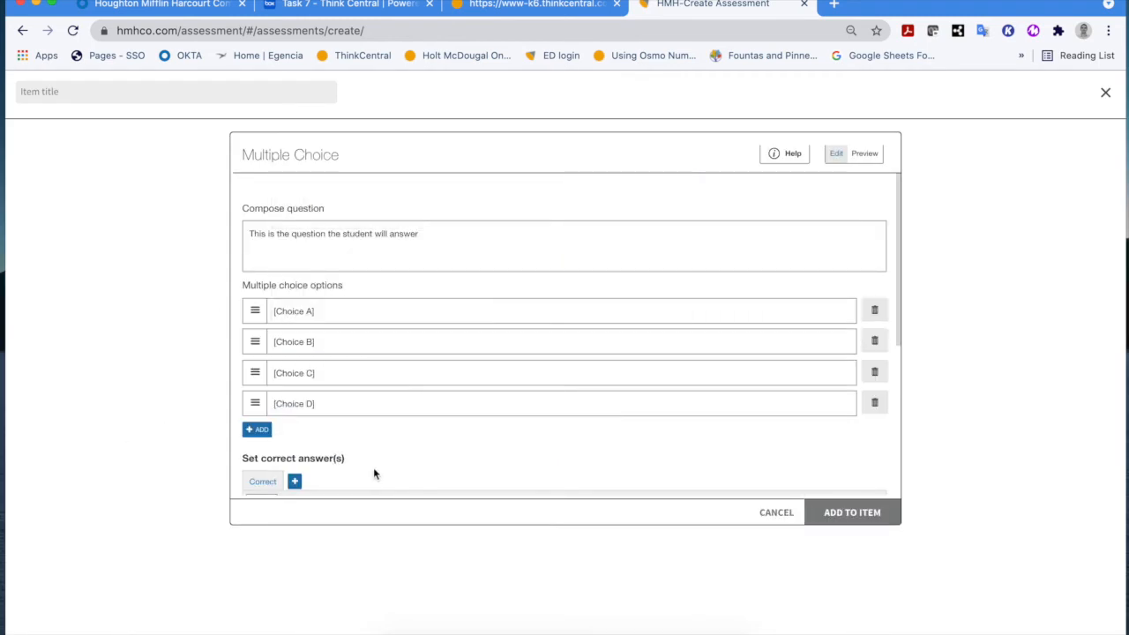
{"action": "scroll", "coordinate": [402, 427], "scroll_direction": "down", "scroll_amount": 3}
{"action": "scroll", "coordinate": [403, 429], "scroll_direction": "down", "scroll_amount": 2}
{"action": "scroll", "coordinate": [404, 429], "scroll_direction": "up", "scroll_amount": 5}
{"action": "left_click", "coordinate": [836, 514]}
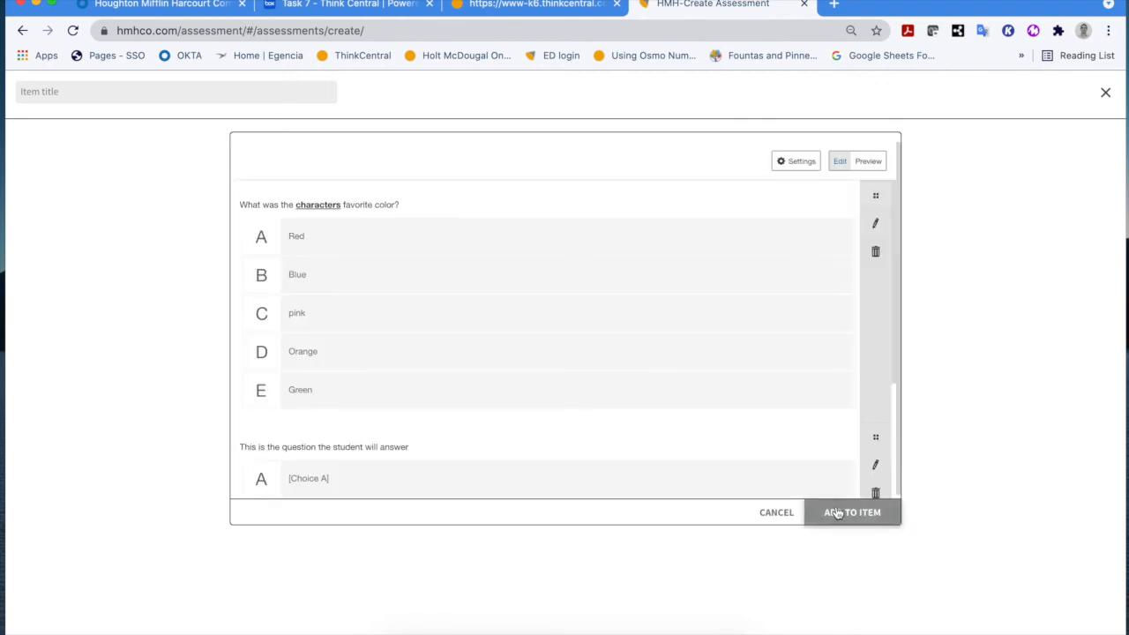
Review the two-question item, confirm adding its questions, and save it without adding a standard.
{"action": "scroll", "coordinate": [566, 403], "scroll_direction": "down", "scroll_amount": 2}
{"action": "scroll", "coordinate": [566, 402], "scroll_direction": "up", "scroll_amount": 2}
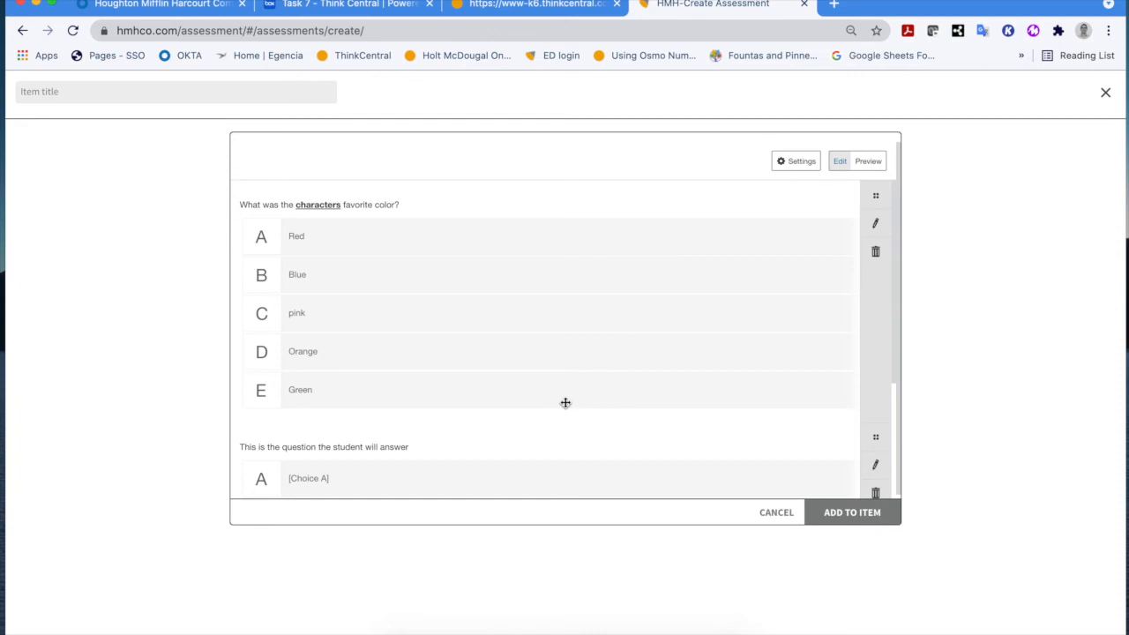
{"action": "scroll", "coordinate": [565, 402], "scroll_direction": "down", "scroll_amount": 3}
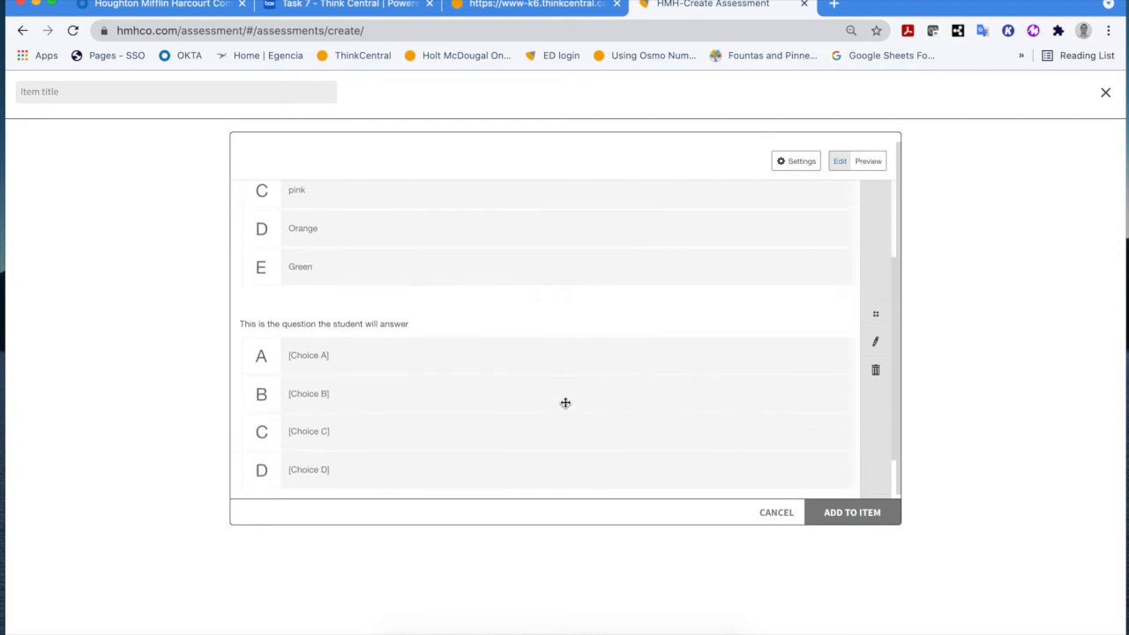
{"action": "scroll", "coordinate": [566, 402], "scroll_direction": "up", "scroll_amount": 3}
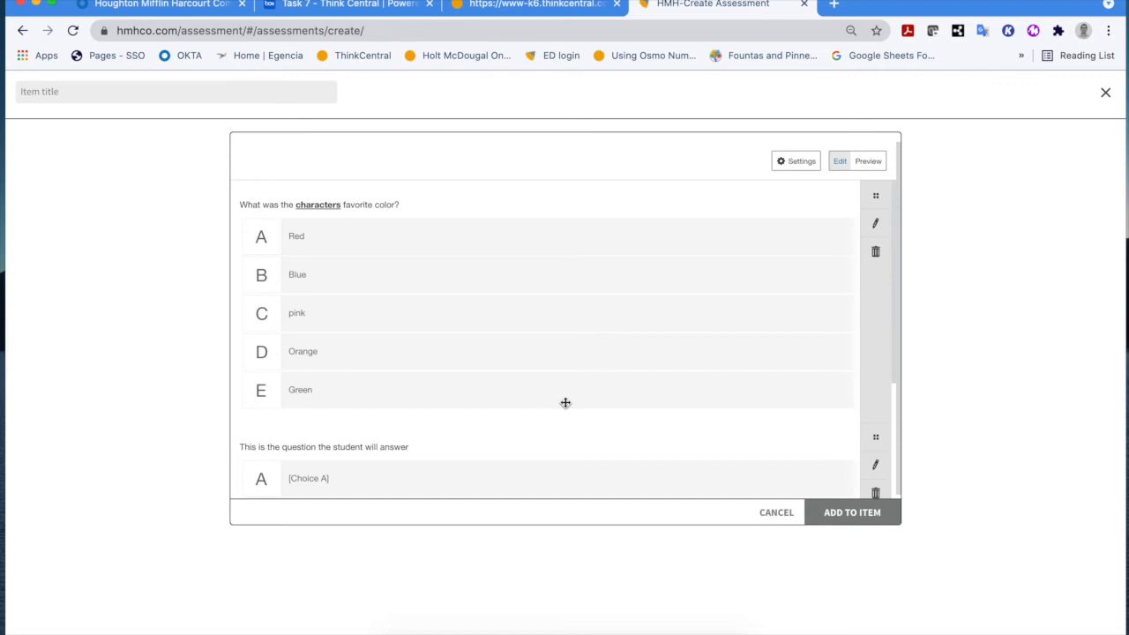
{"action": "left_click", "coordinate": [843, 518]}
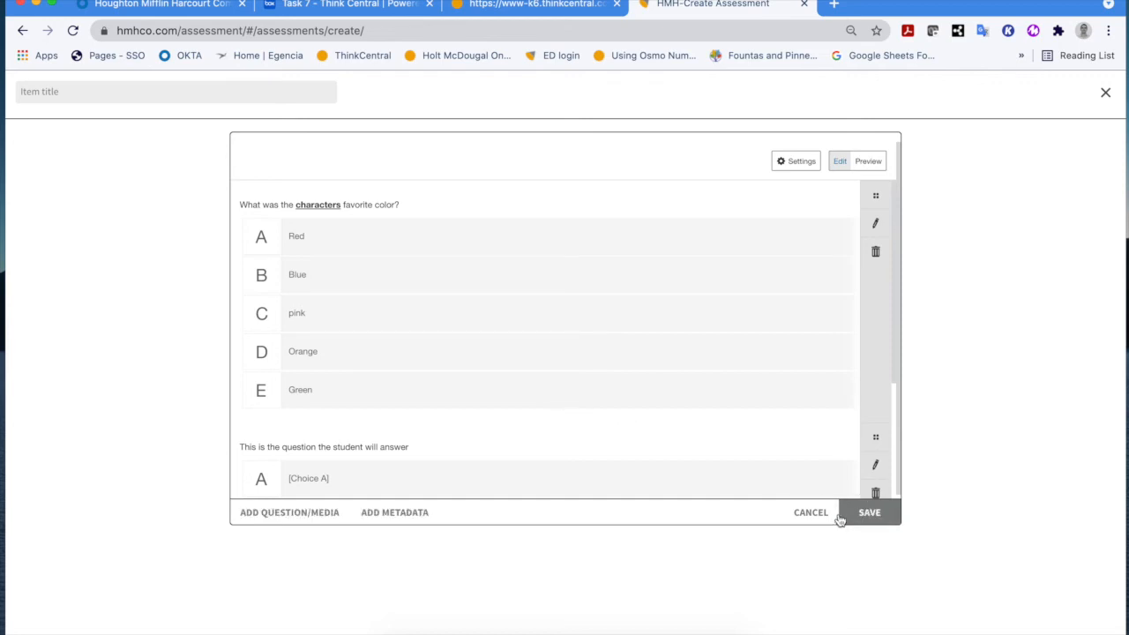
{"action": "left_click", "coordinate": [865, 519]}
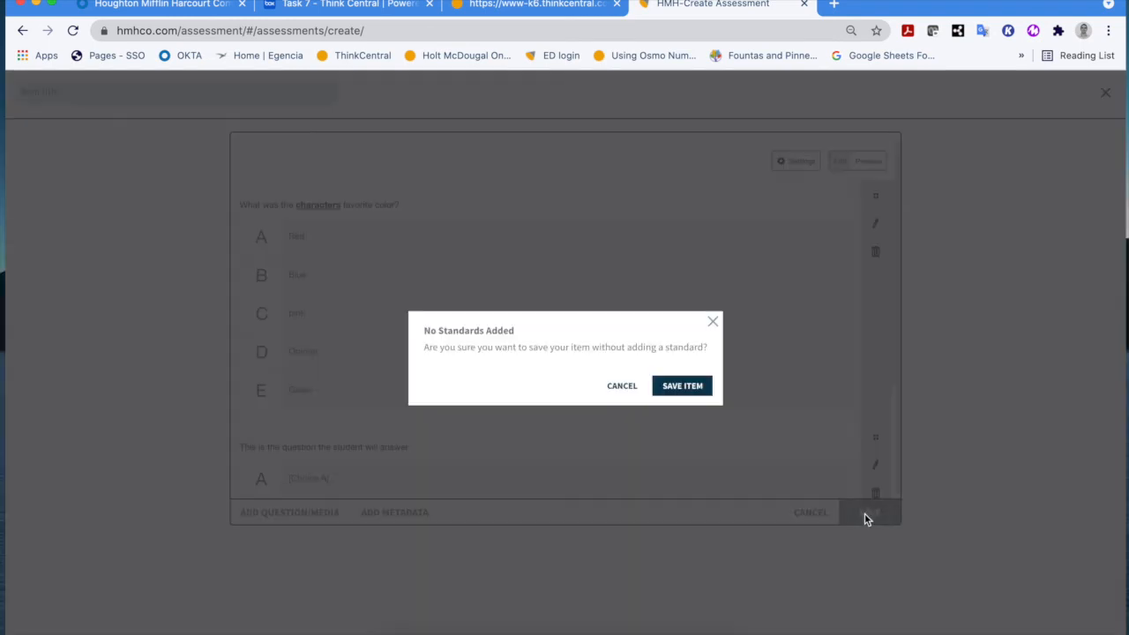
{"action": "left_click", "coordinate": [672, 387]}
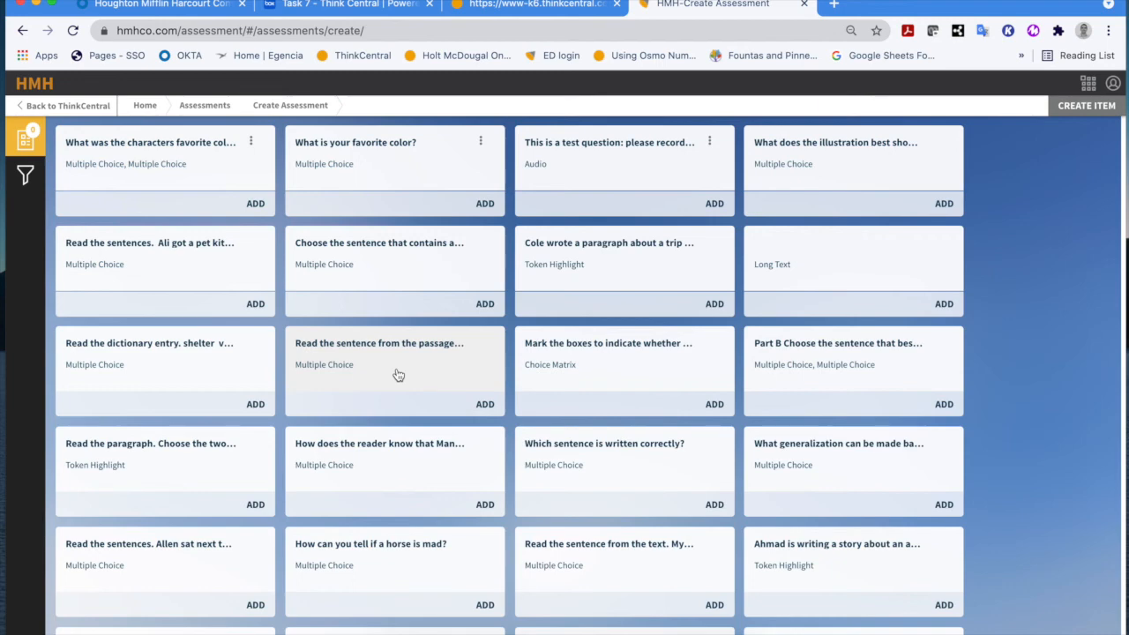
Filter the item library by item source to list only My Items.
{"action": "left_click", "coordinate": [26, 177]}
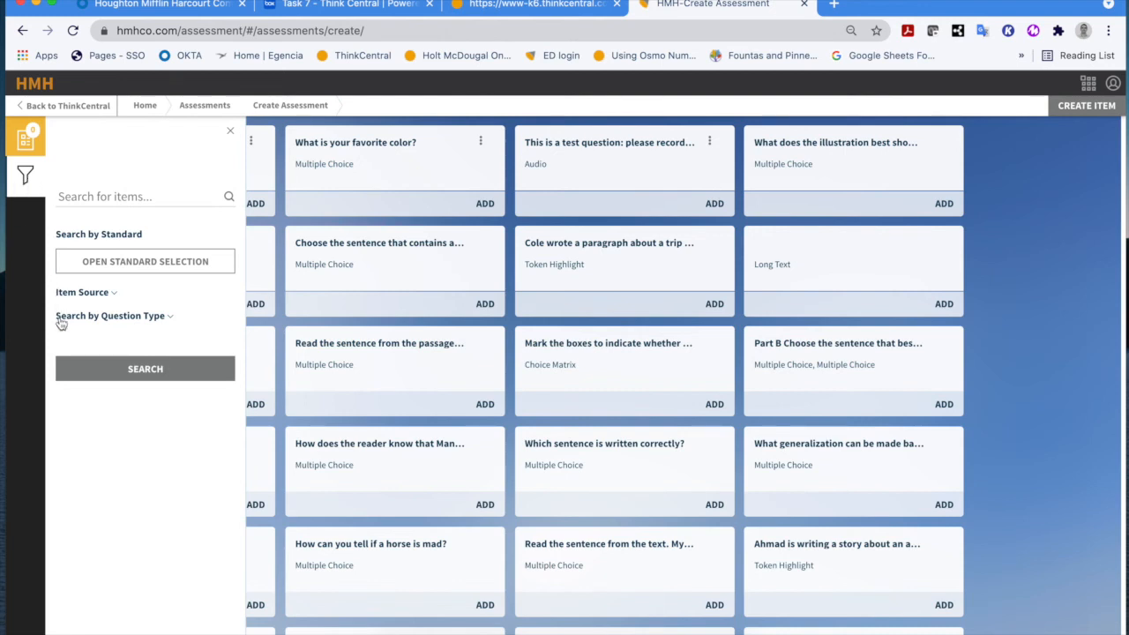
{"action": "left_click", "coordinate": [111, 325]}
{"action": "left_click", "coordinate": [110, 325]}
{"action": "left_click", "coordinate": [83, 299]}
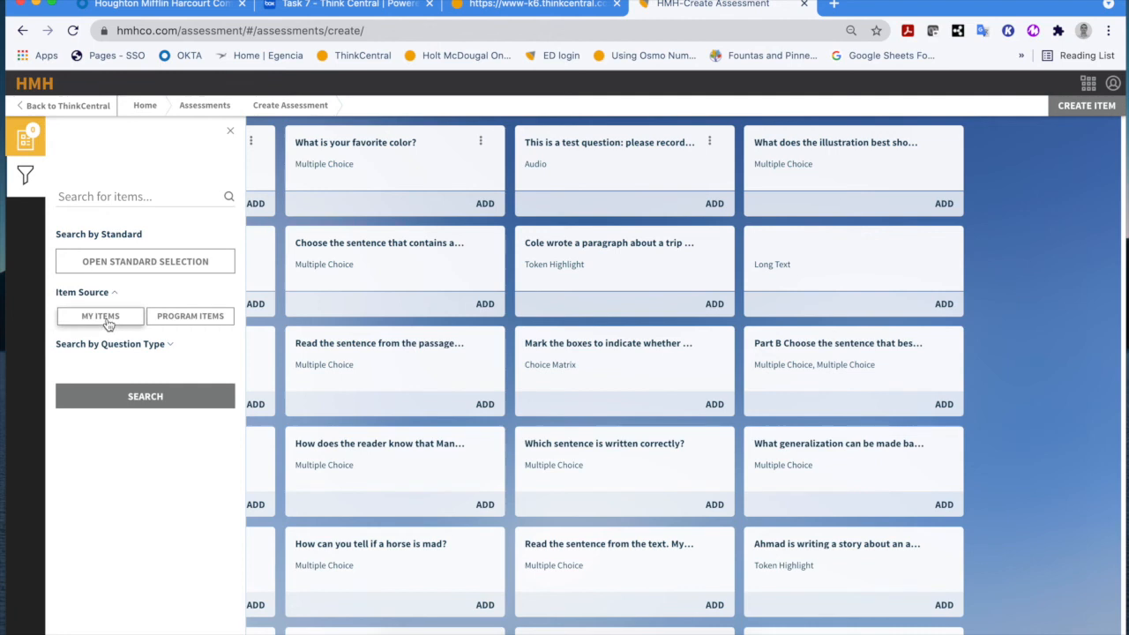
{"action": "left_click", "coordinate": [108, 324]}
{"action": "left_click", "coordinate": [94, 397]}
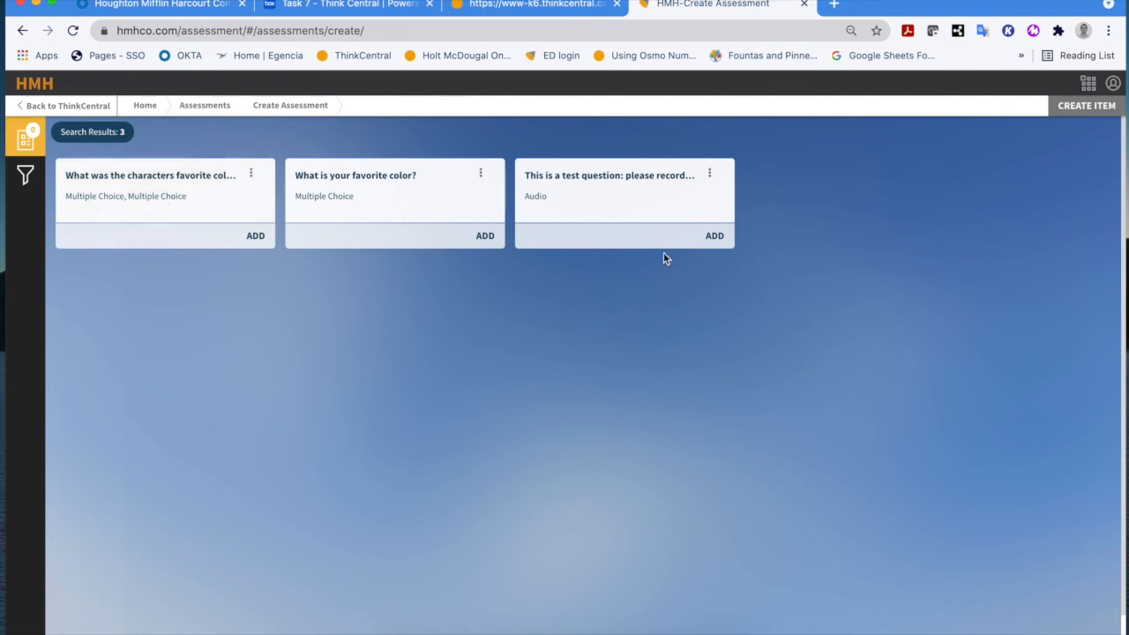
Open the HMH ONE Assessment Teacher online help and read the Create Assignments topic under Manage Assignments.
{"action": "left_click", "coordinate": [1092, 86]}
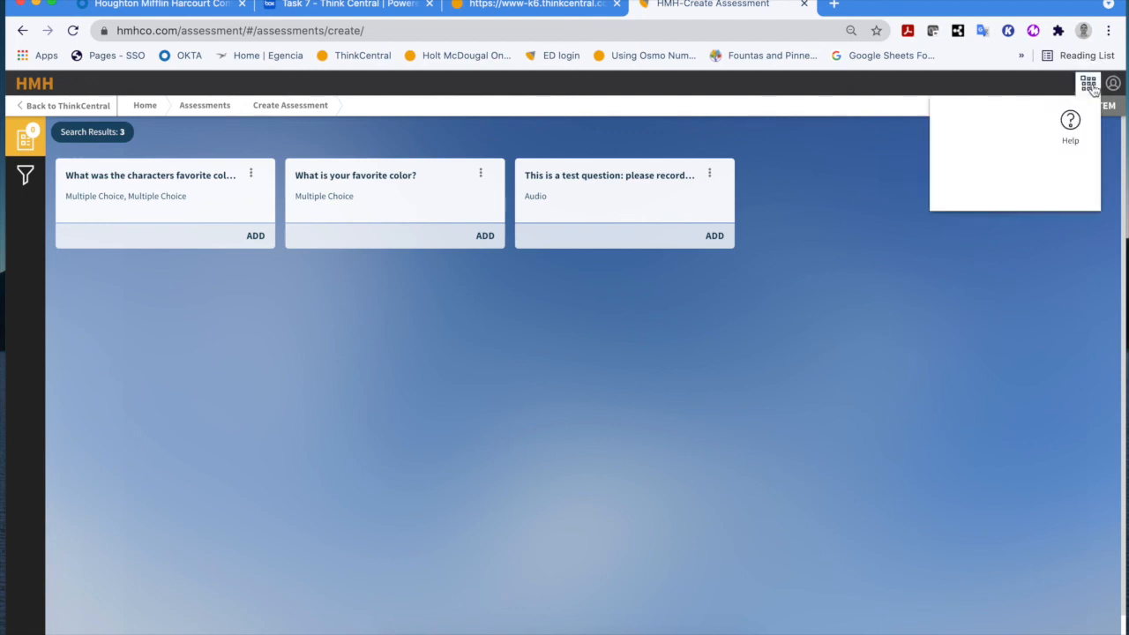
{"action": "left_click", "coordinate": [1071, 125]}
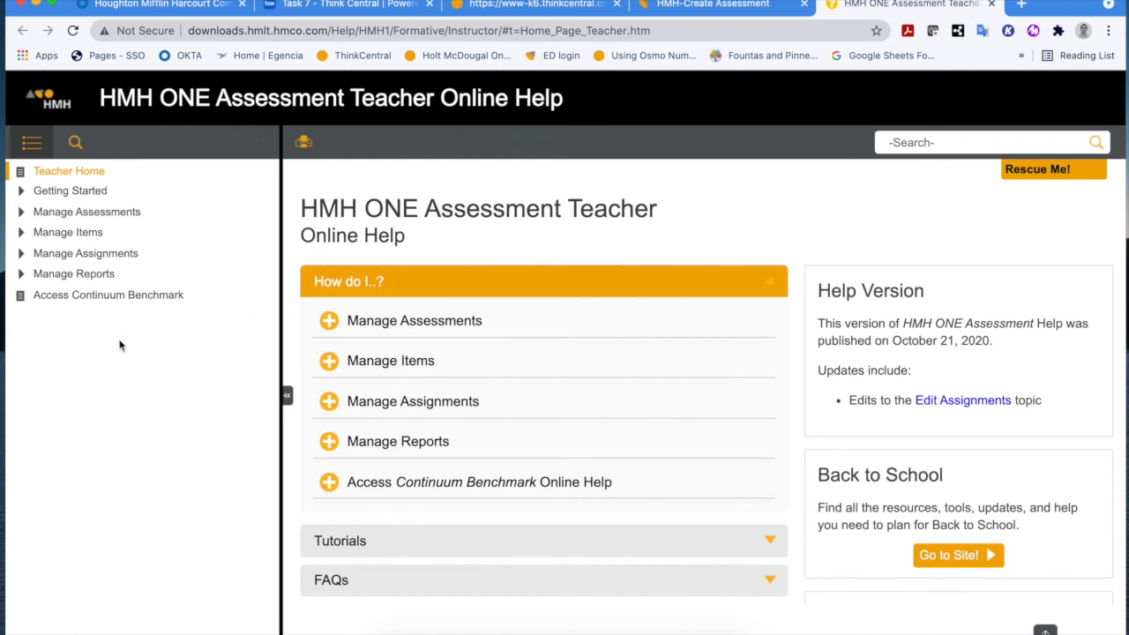
{"action": "left_click", "coordinate": [67, 260]}
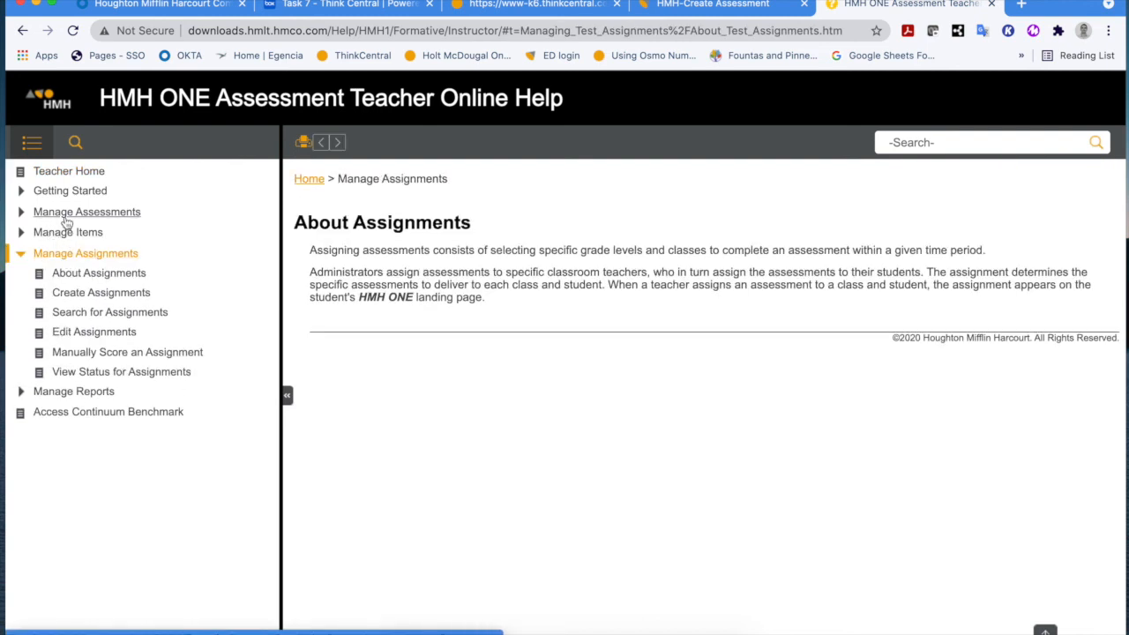
{"action": "left_click", "coordinate": [75, 294]}
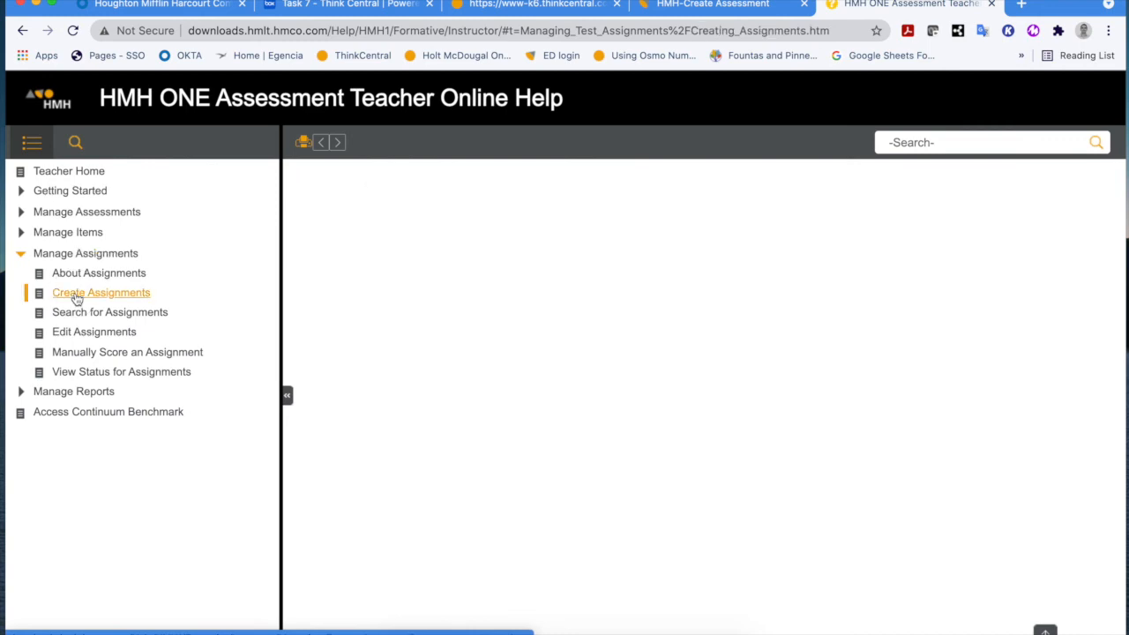
{"action": "scroll", "coordinate": [467, 403], "scroll_direction": "down", "scroll_amount": 1}
{"action": "scroll", "coordinate": [467, 403], "scroll_direction": "down", "scroll_amount": 10}
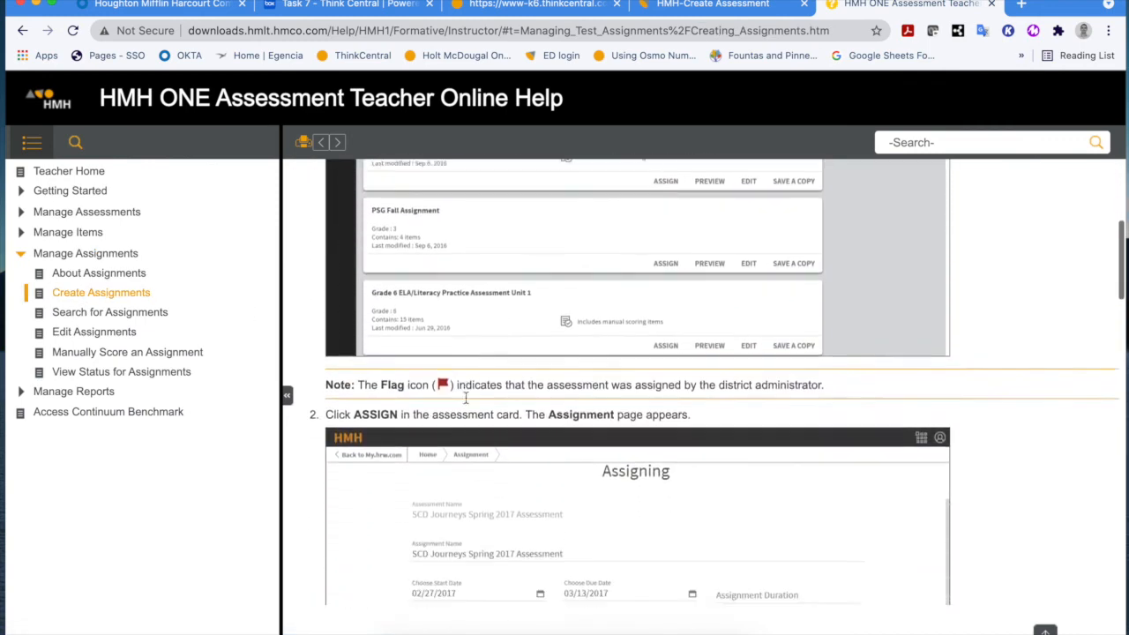
{"action": "scroll", "coordinate": [466, 404], "scroll_direction": "down", "scroll_amount": 8}
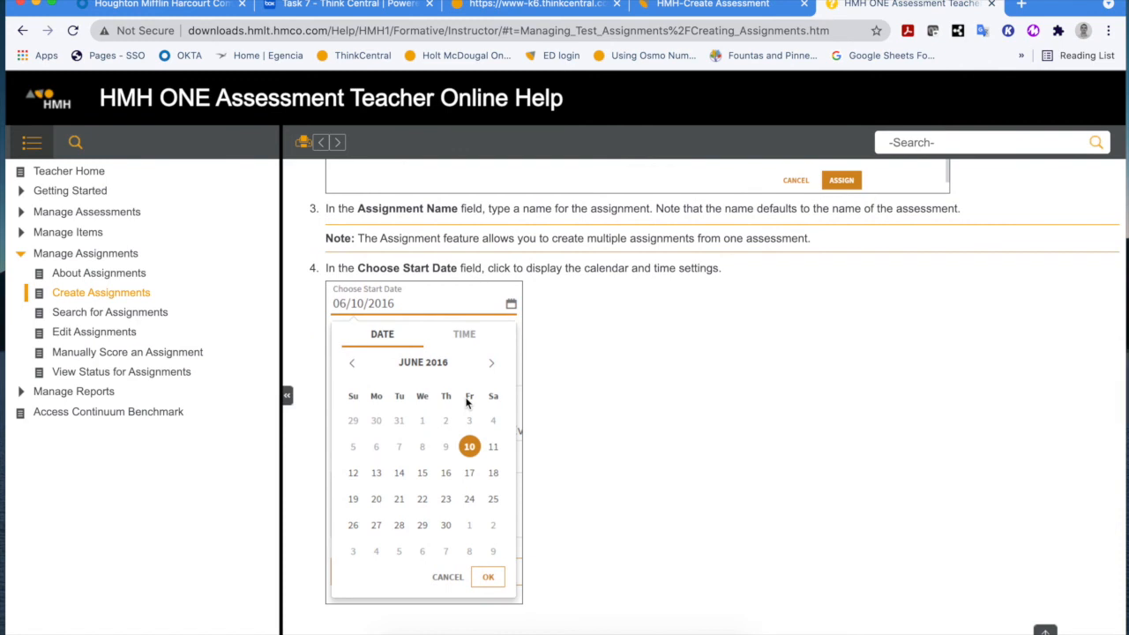
{"action": "scroll", "coordinate": [467, 403], "scroll_direction": "down", "scroll_amount": 1}
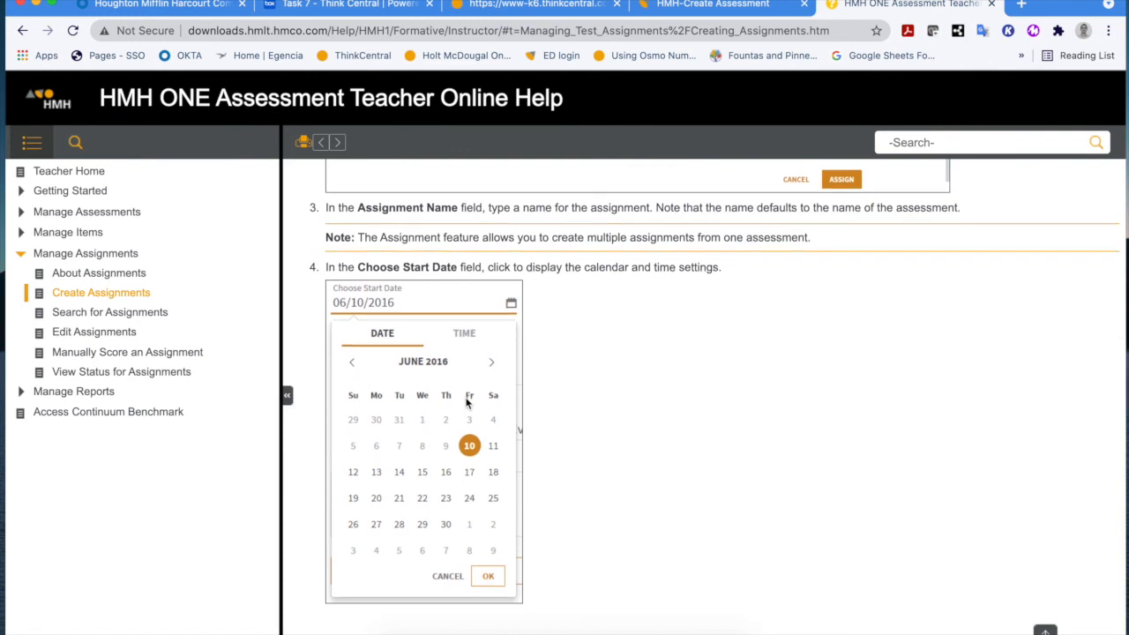